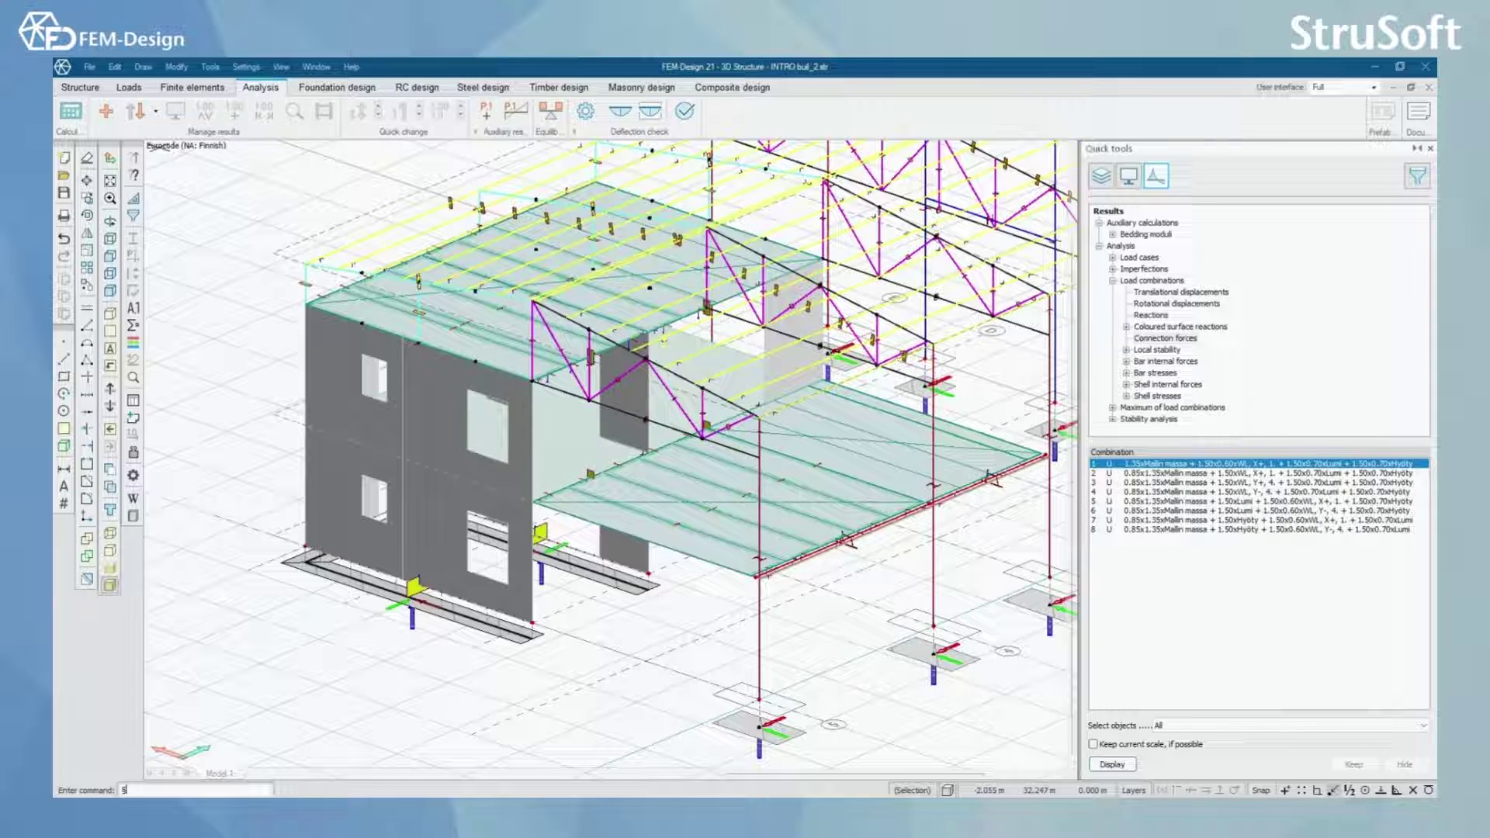
Review which analyses are selected in the calculation settings, and leave them without recalculating
click(70, 111)
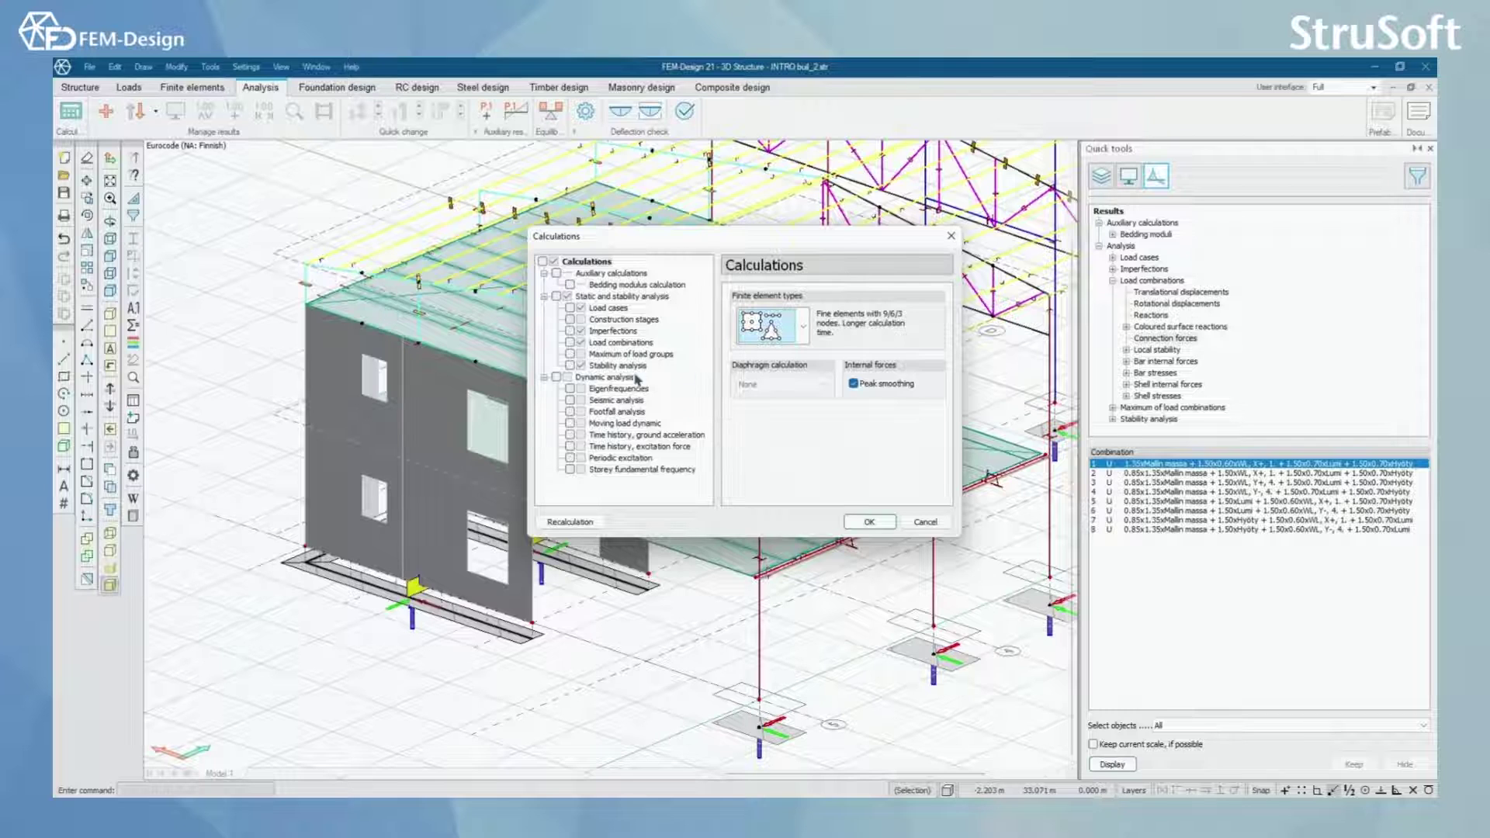
click(951, 236)
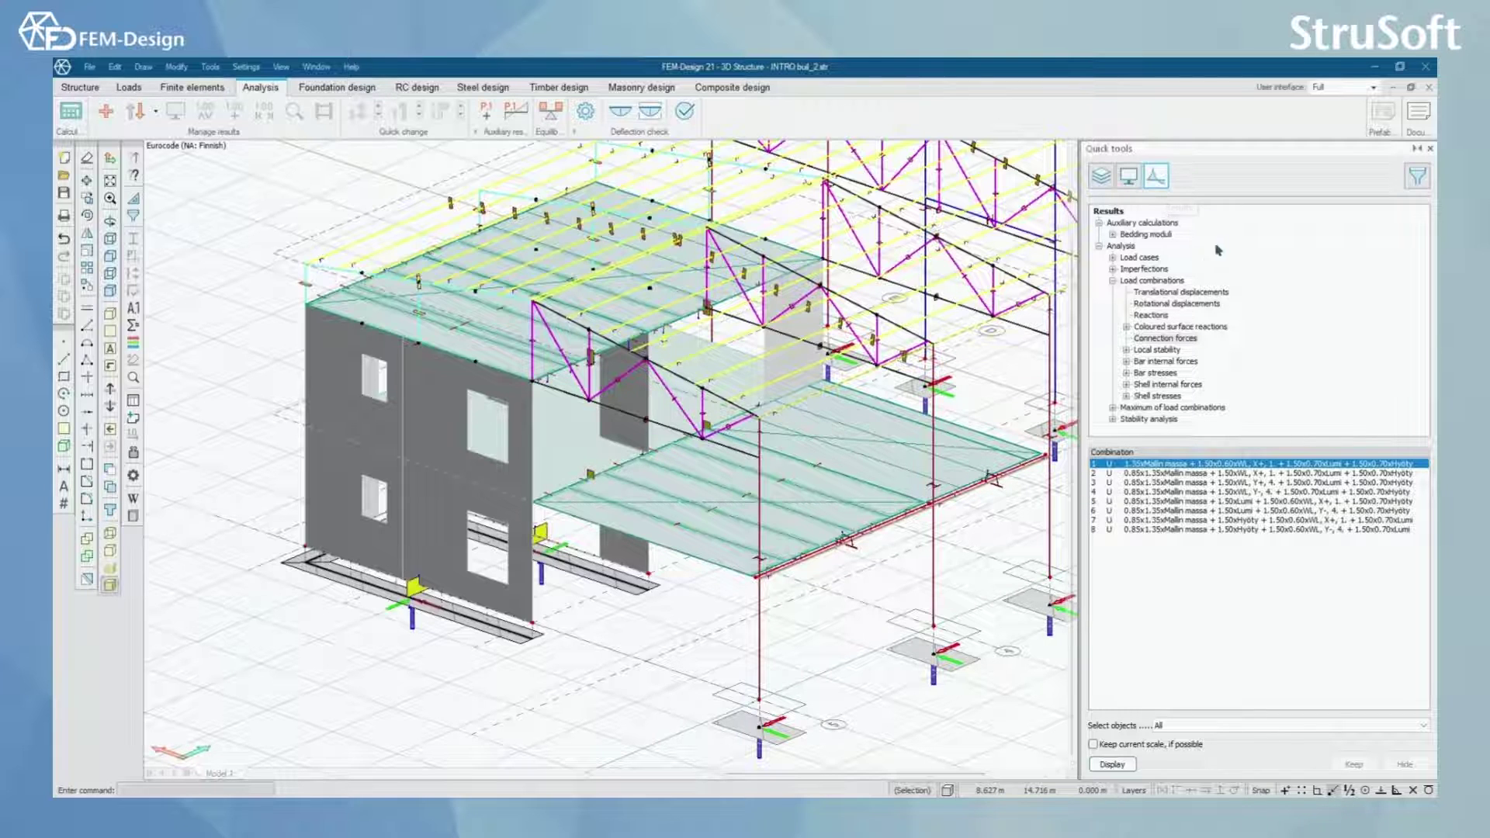
Display the connection forces for load combination 1, 1.35xMallin massa + 1.50x0.60xWL, X+, 1. + 1.50x0.70xLumi + 1.50x0.70xHyöty
click(1171, 343)
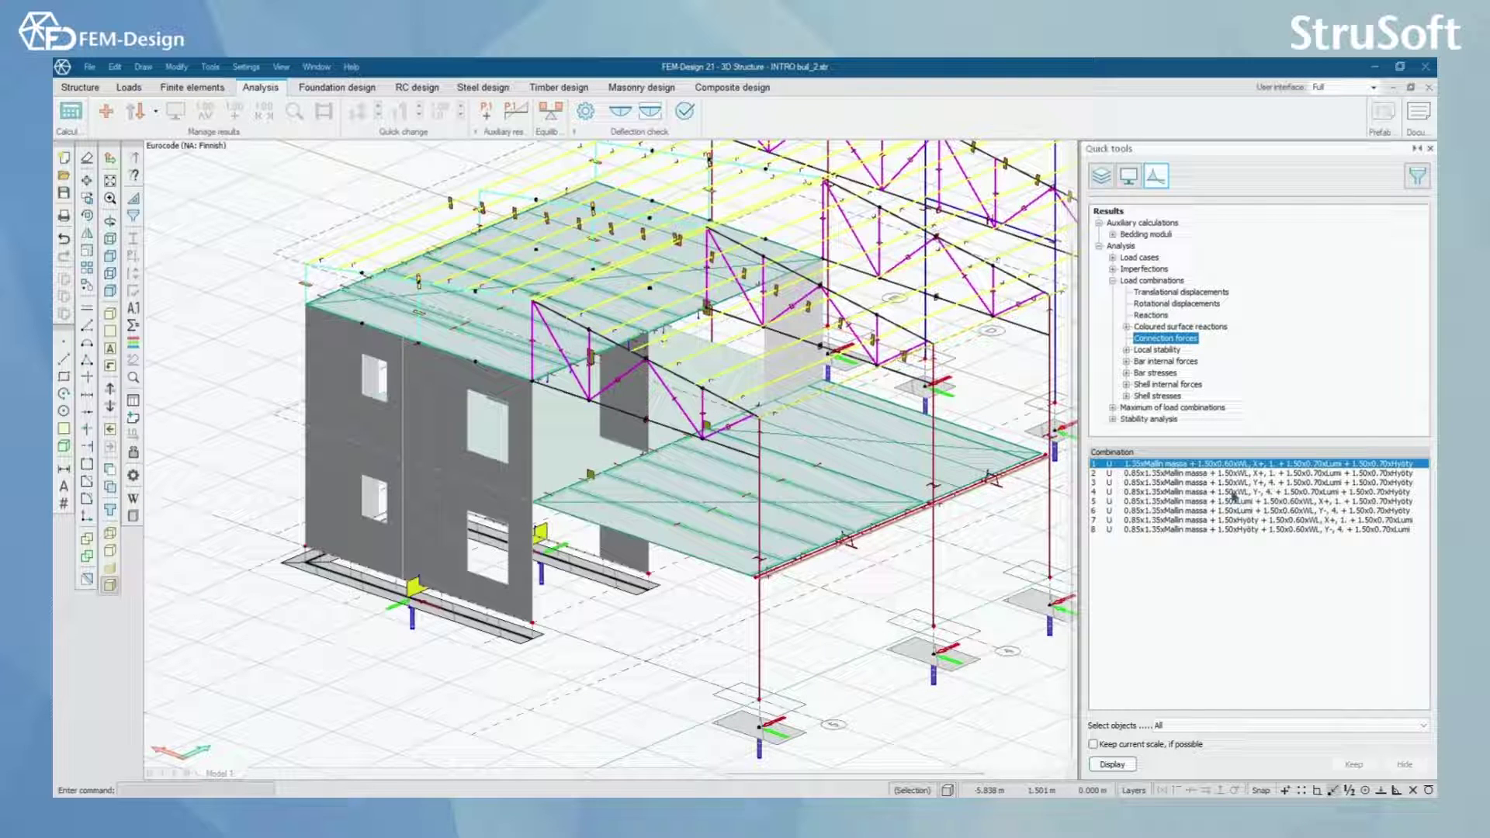
click(1181, 472)
click(1181, 467)
click(1117, 767)
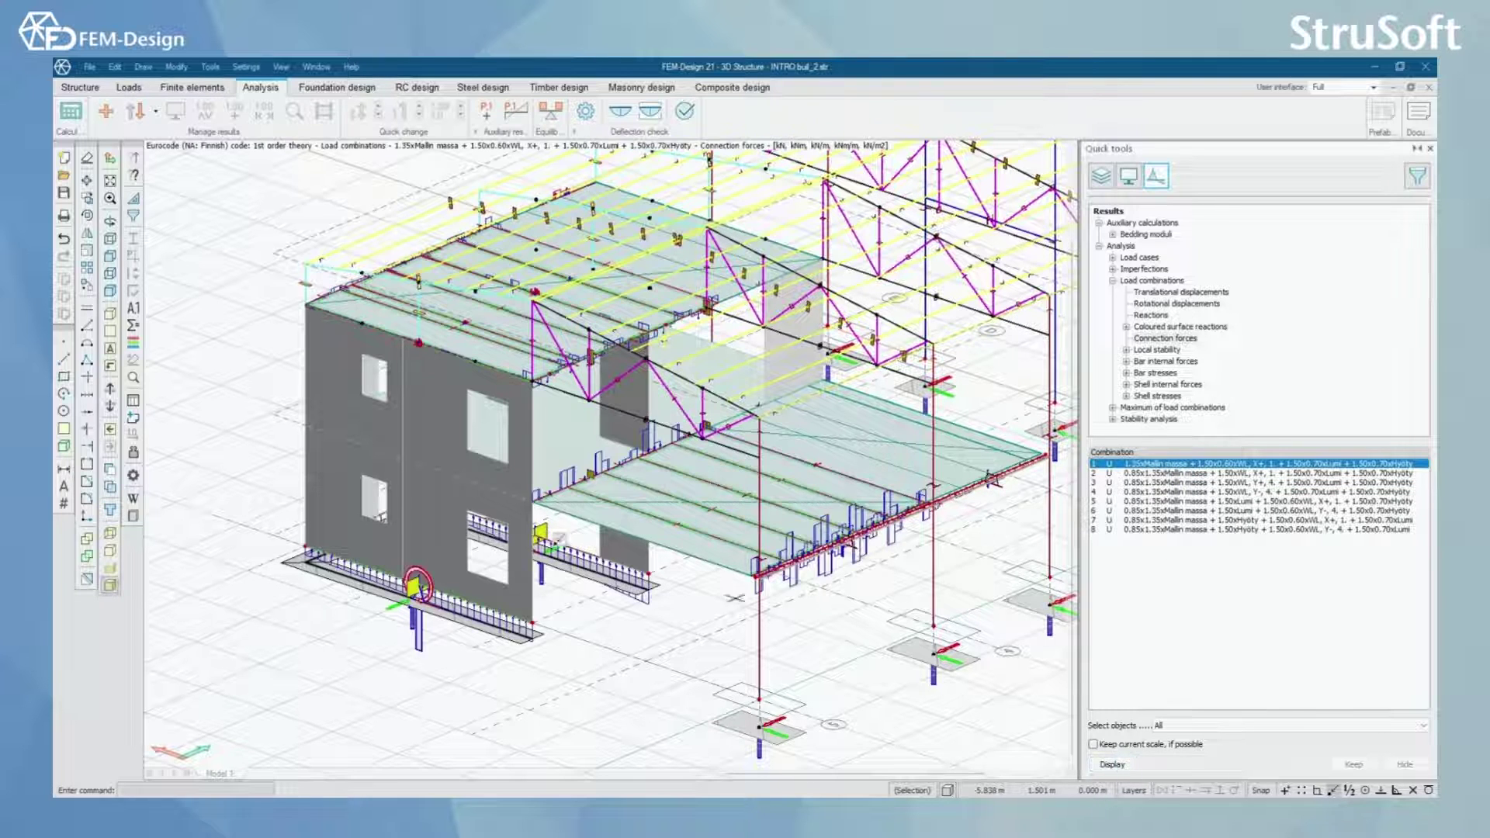
Examine the connection forces along the roof slab edge above the two-storey window wall
middle_drag(425, 466, 628, 510)
scroll(645, 494, up, 1)
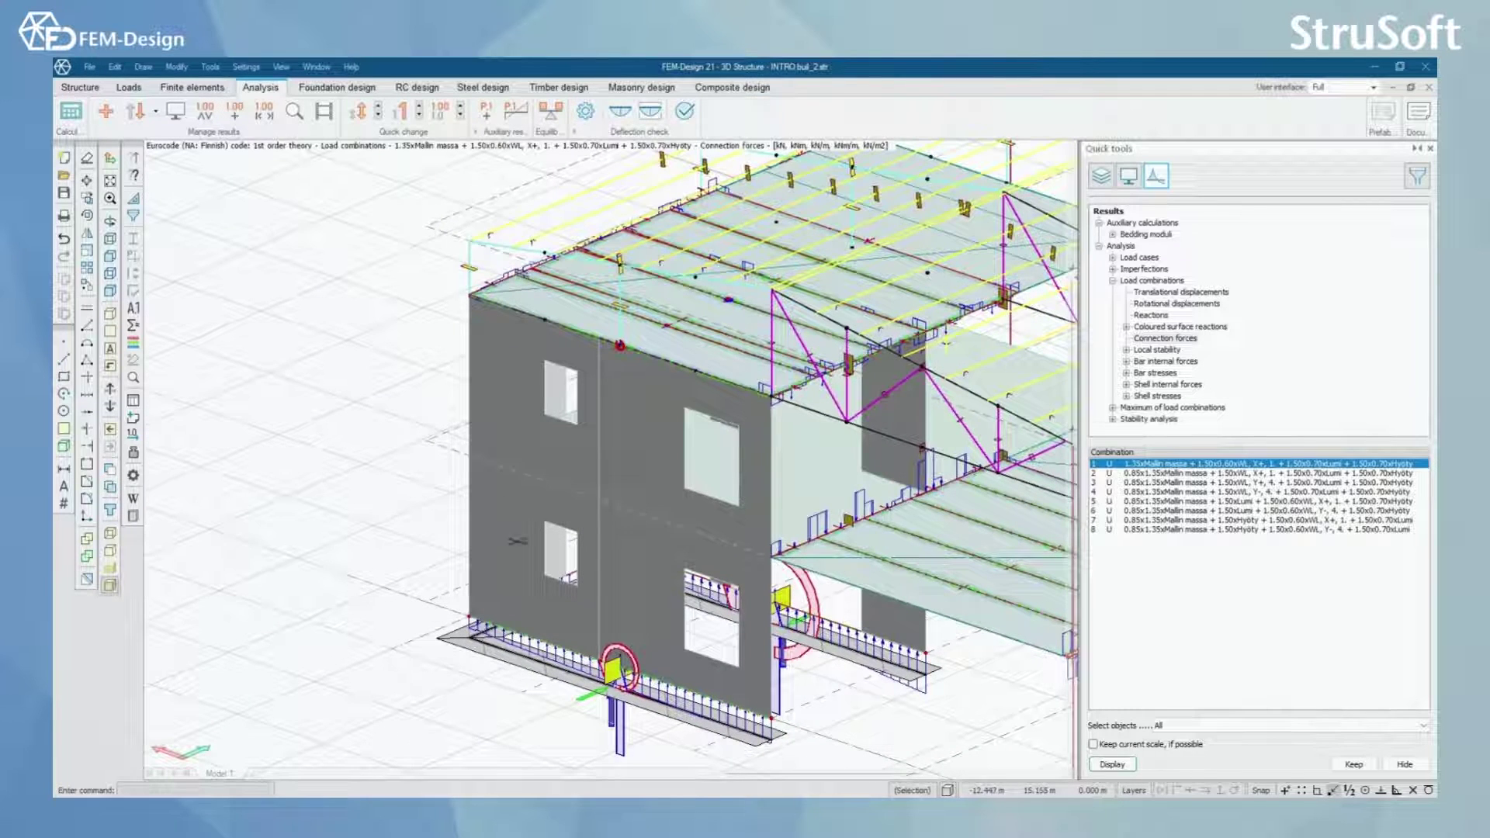
middle_drag(756, 638, 720, 602)
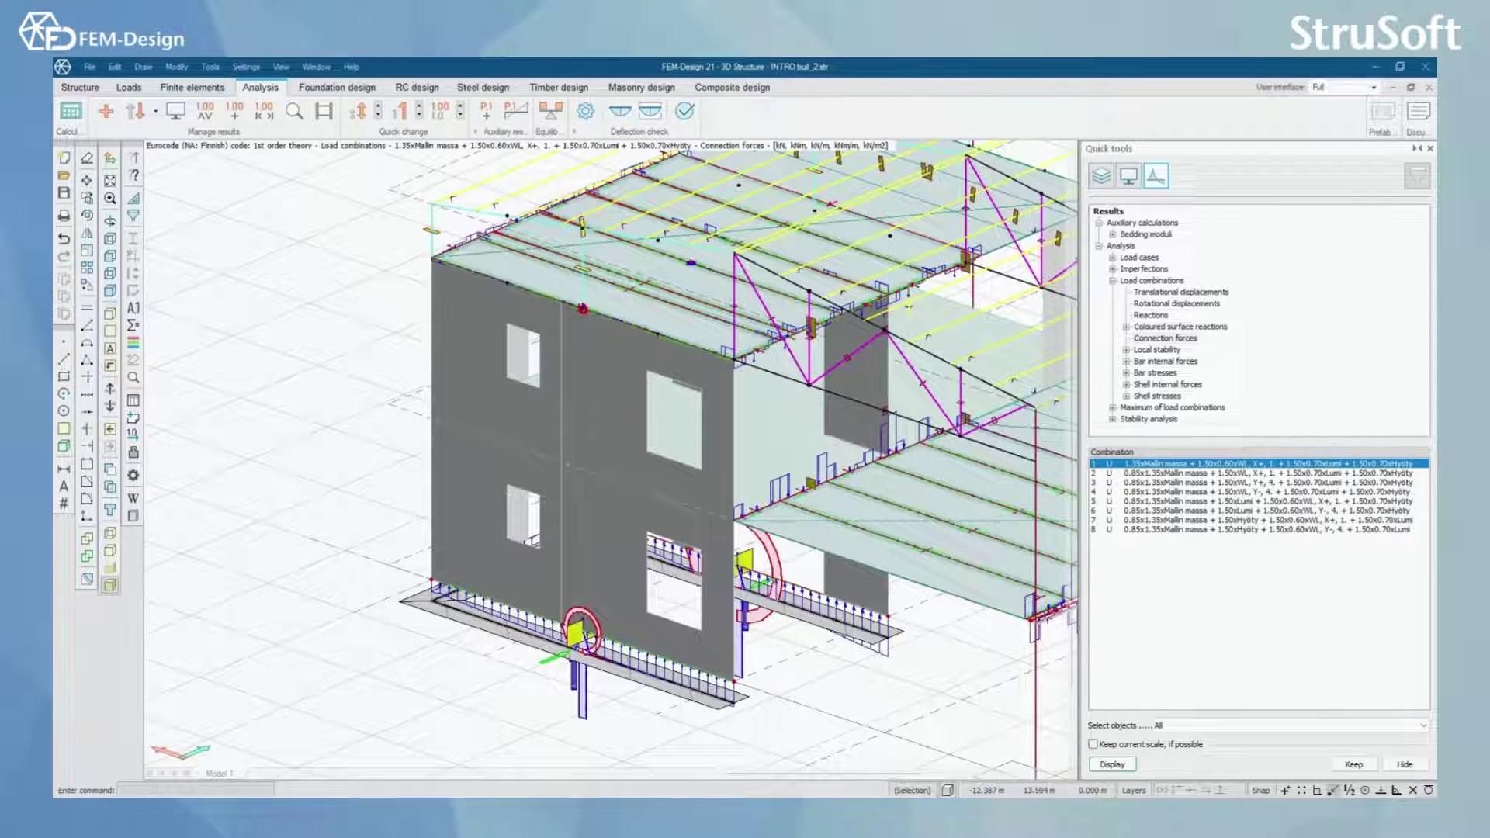
scroll(513, 246, up, 4)
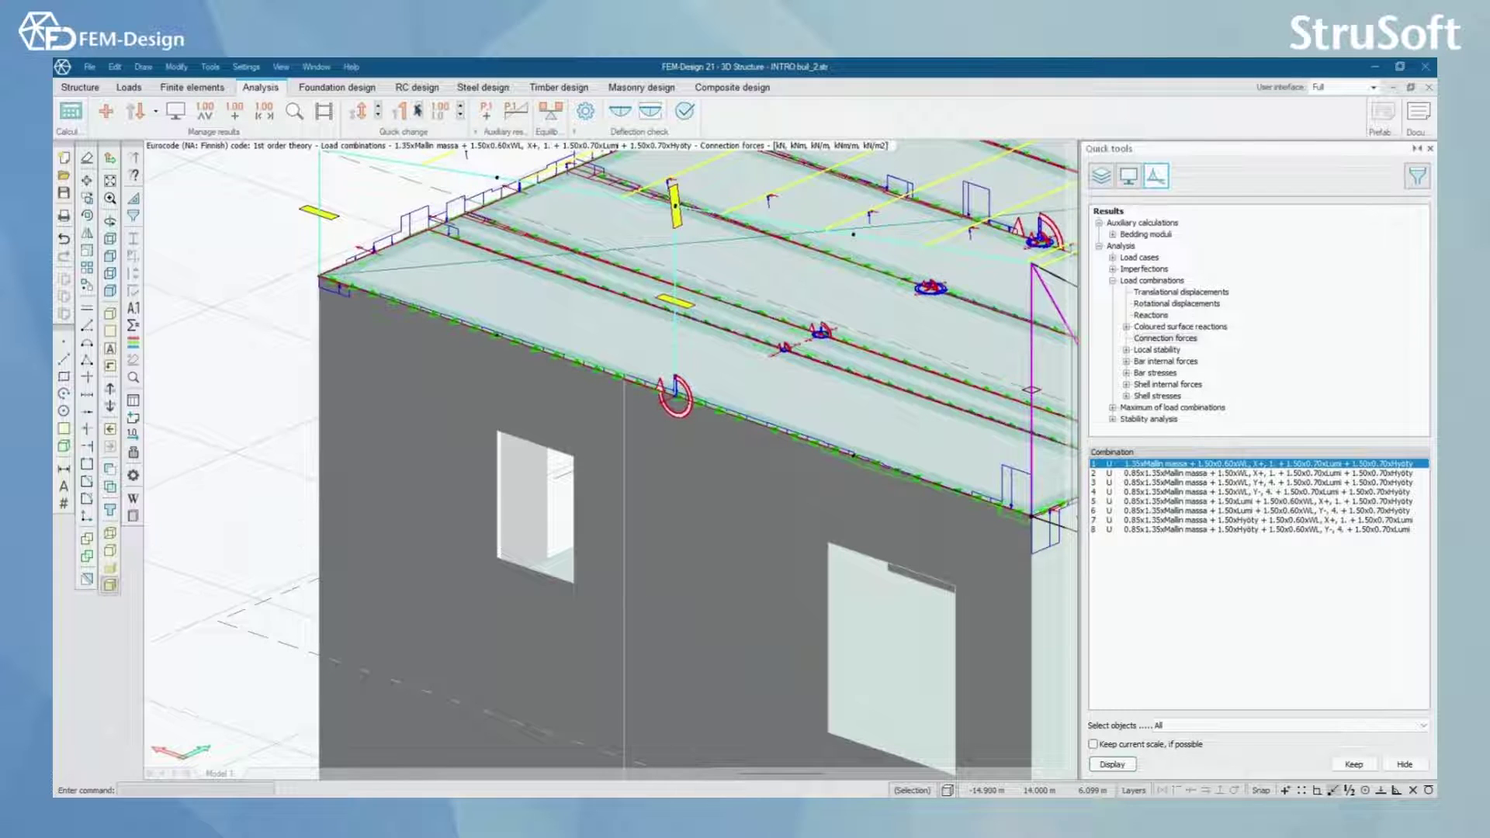
scroll(650, 562, down, 4)
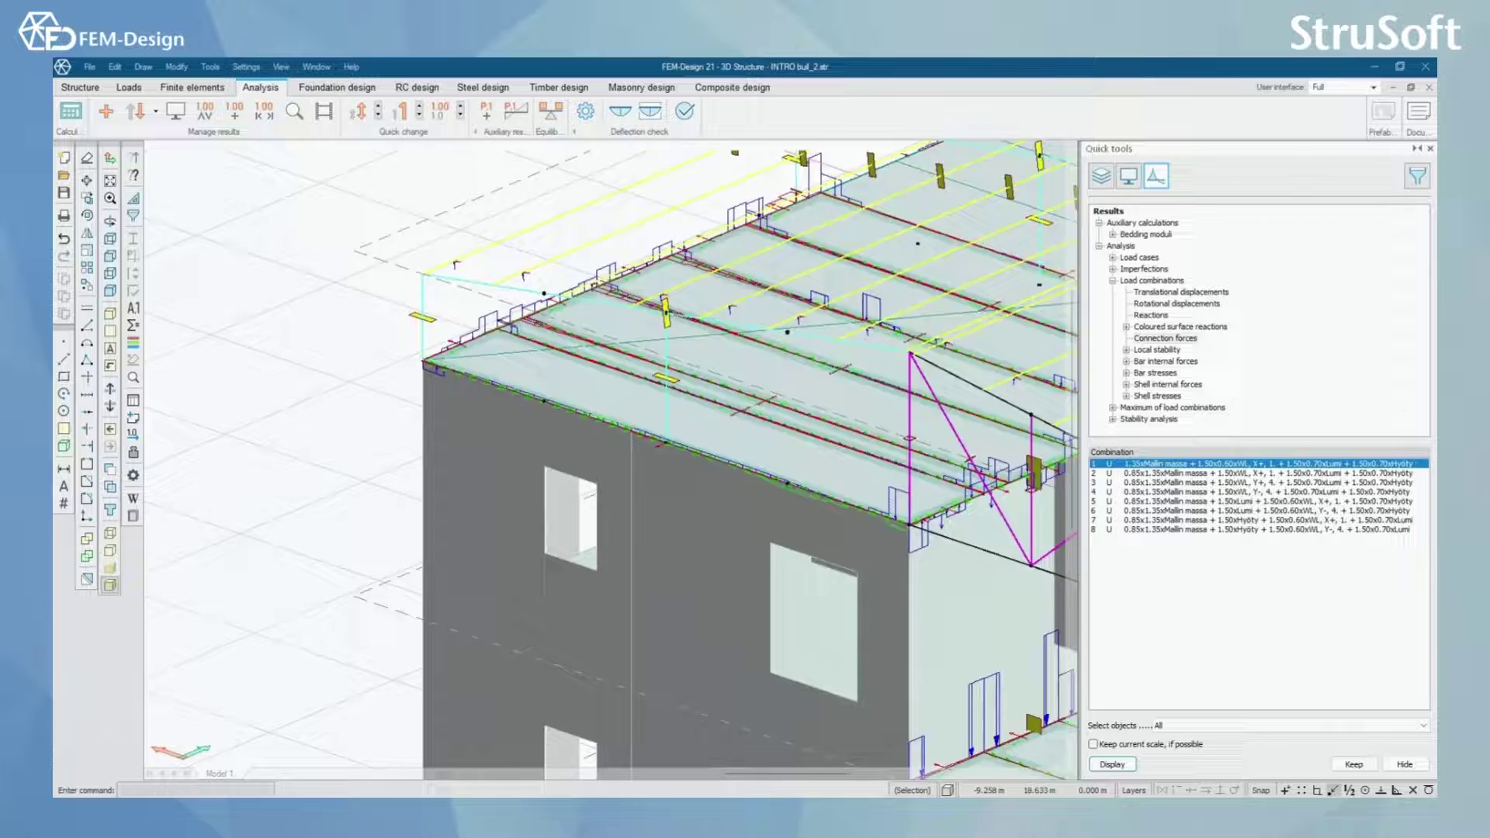
Examine the line connection forces and their resultants between the window wall's base and its strip foundation
middle_drag(656, 577, 567, 254)
scroll(591, 521, up, 2)
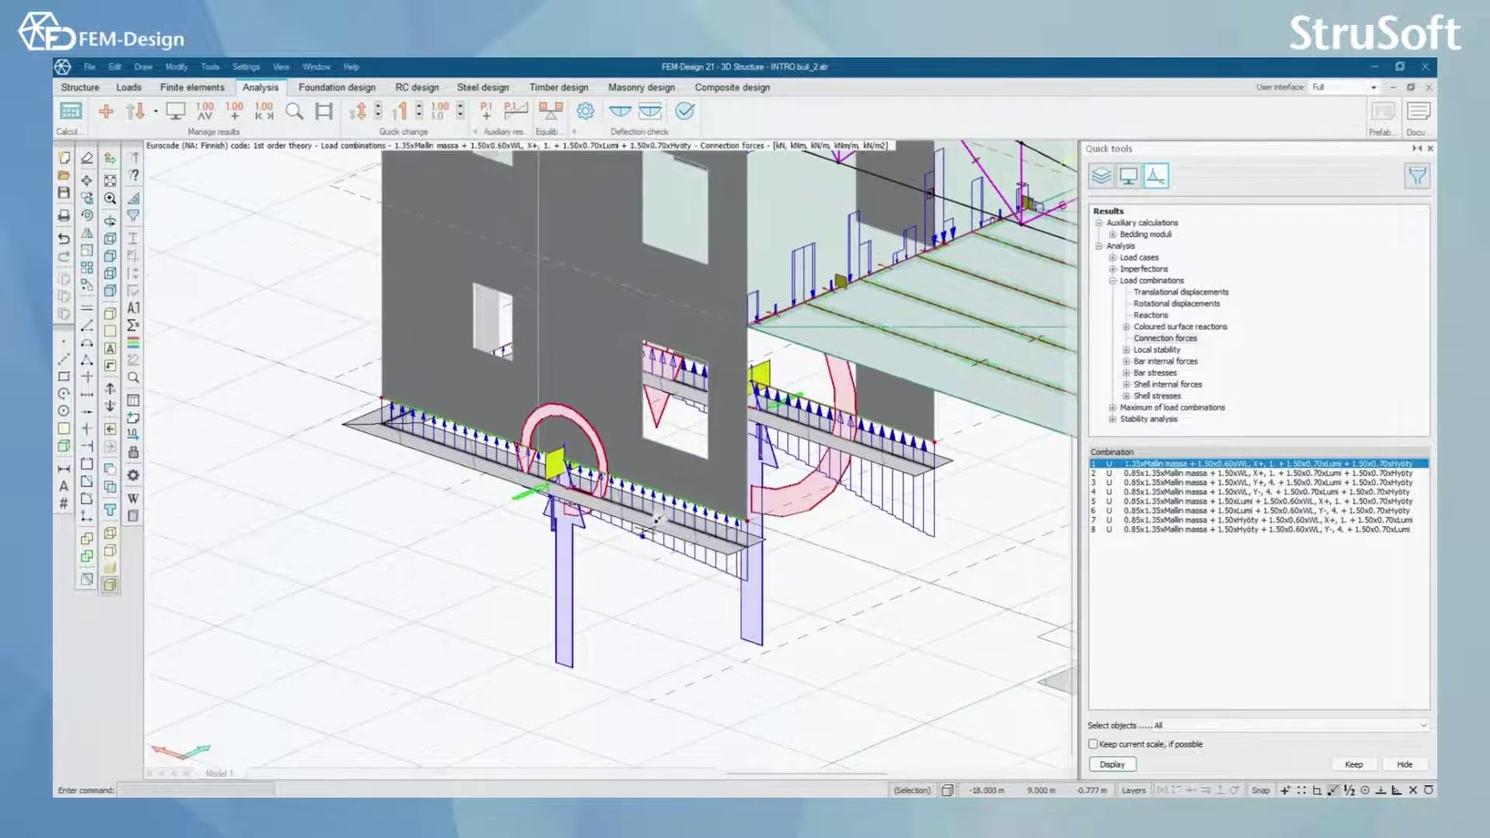
scroll(651, 521, up, 1)
scroll(710, 539, up, 5)
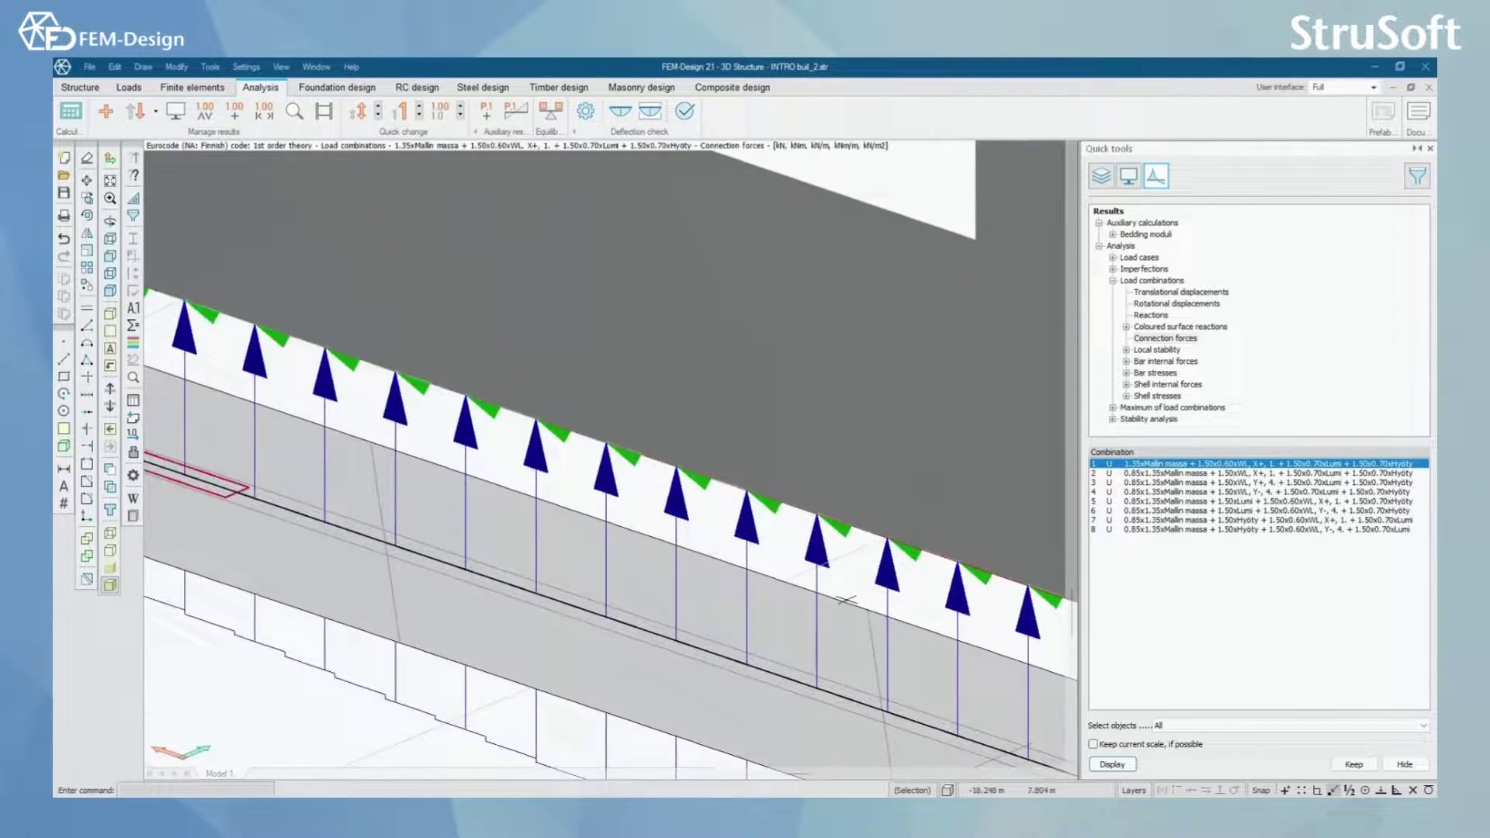
scroll(505, 466, down, 5)
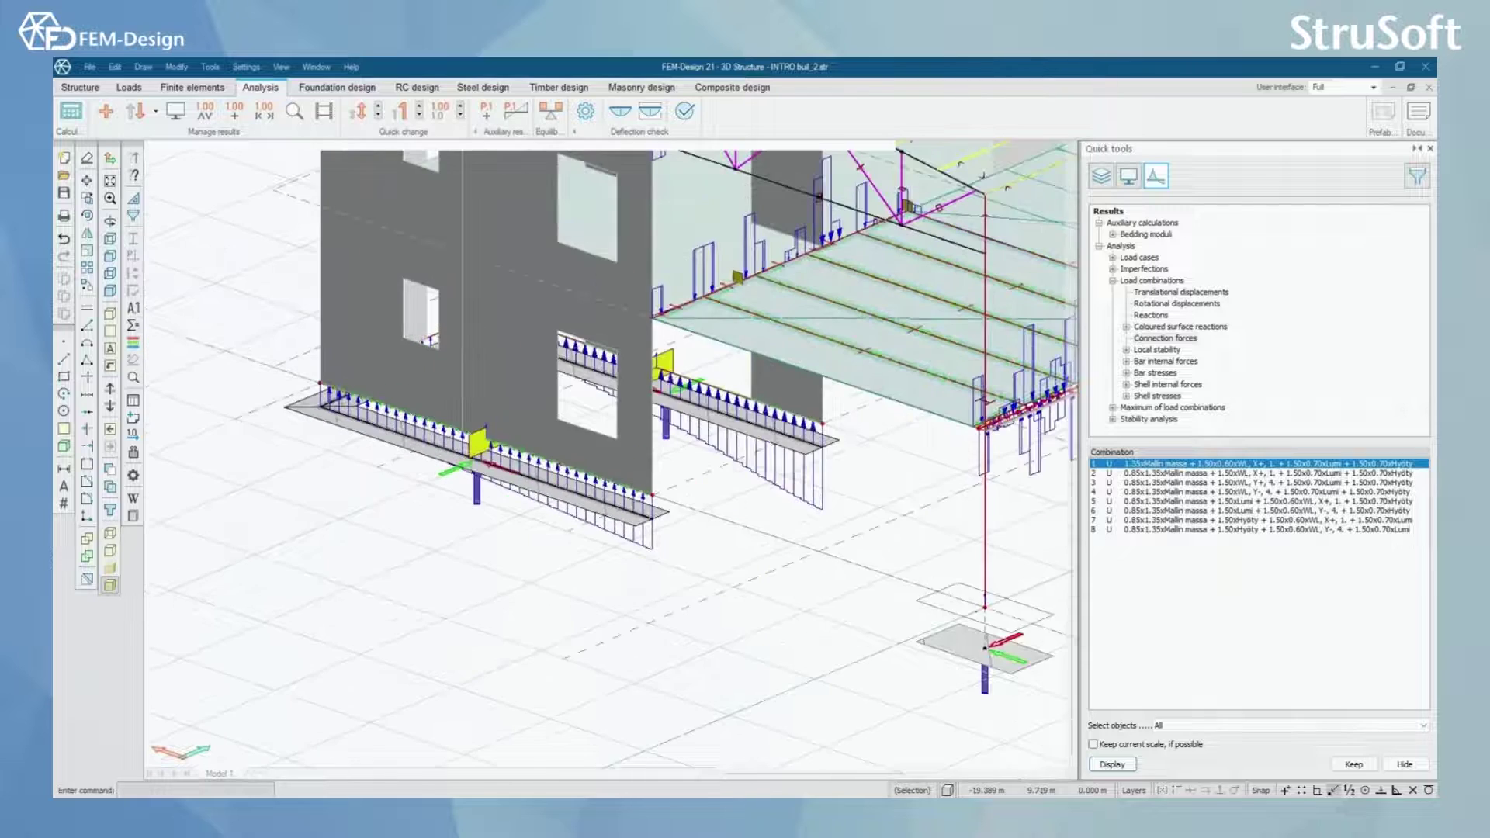
scroll(698, 713, down, 3)
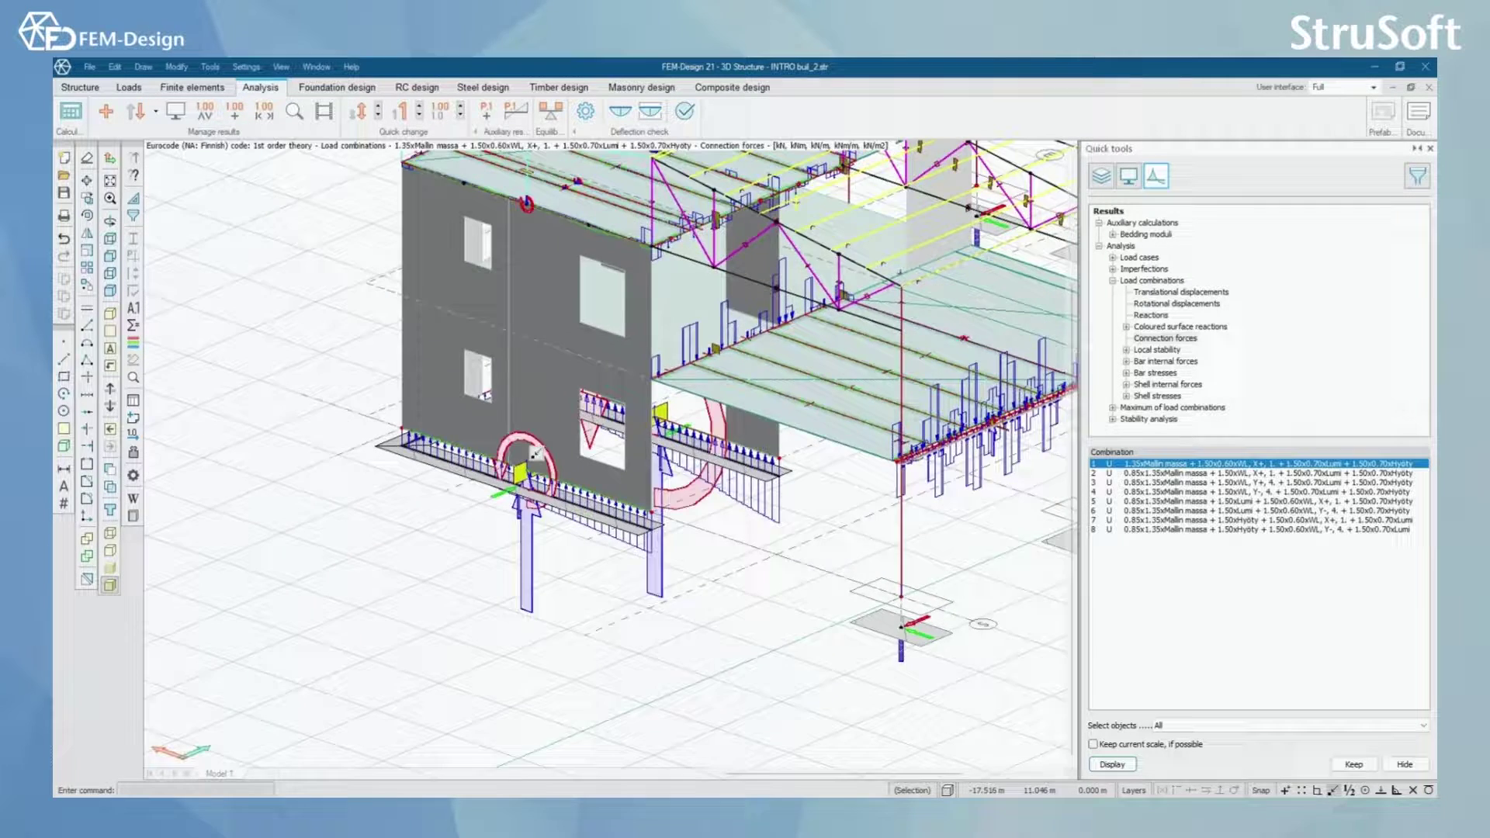
scroll(512, 512, up, 3)
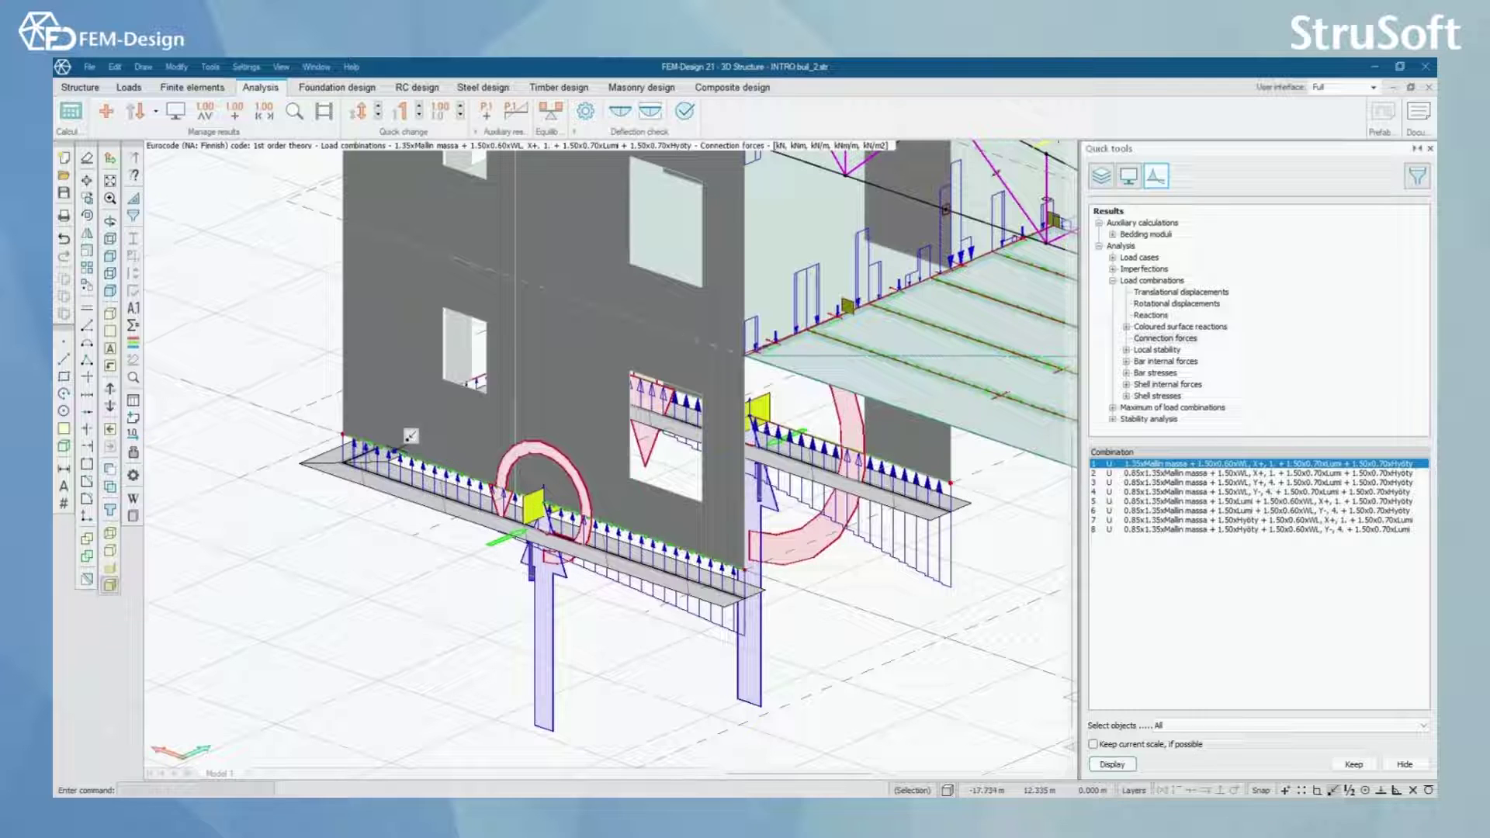
middle_drag(449, 429, 465, 473)
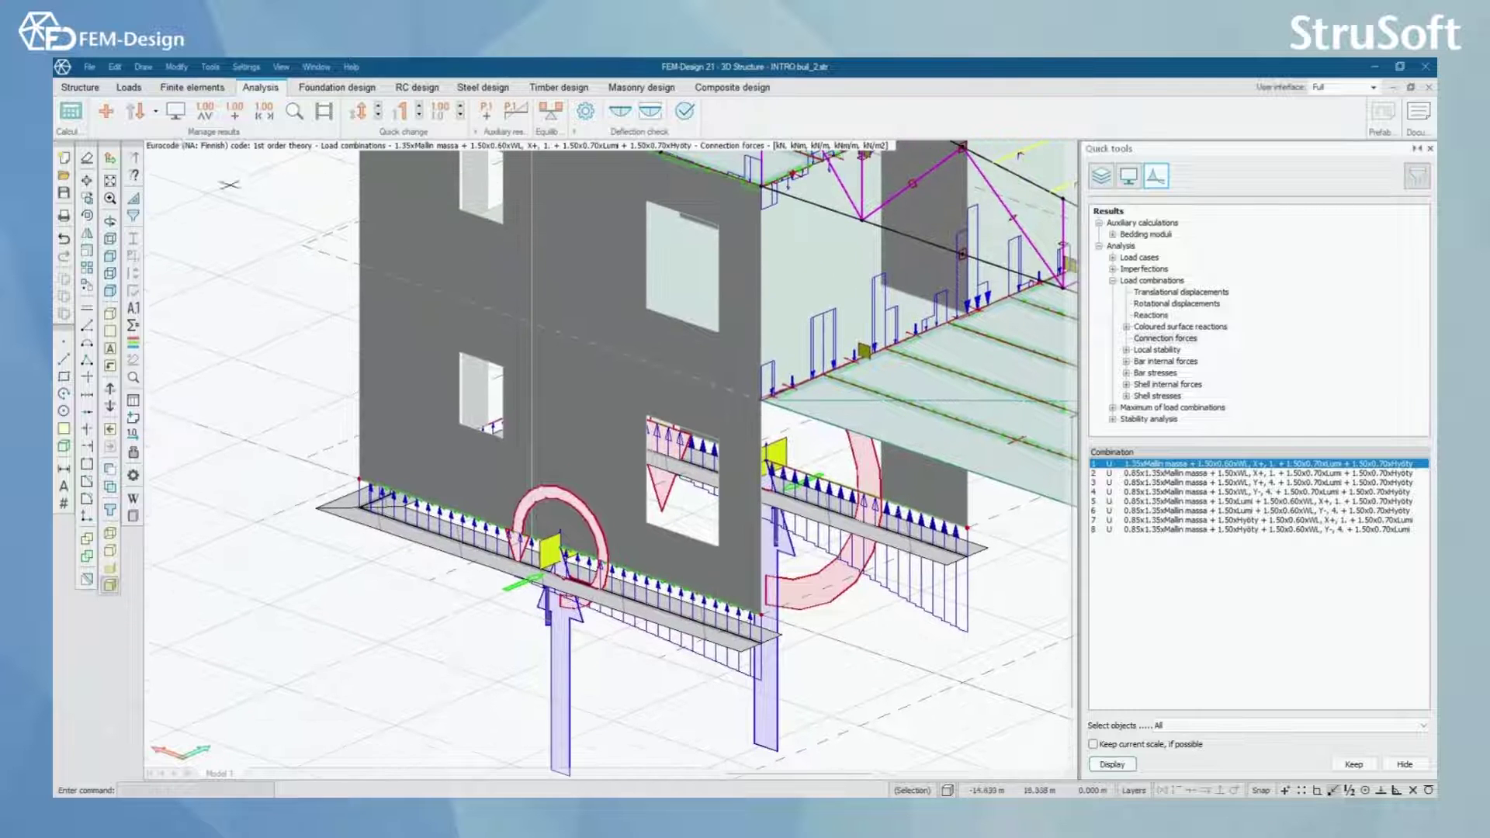
Review the connection force display settings, including the line force distribution types and the resultant display modes
click(172, 116)
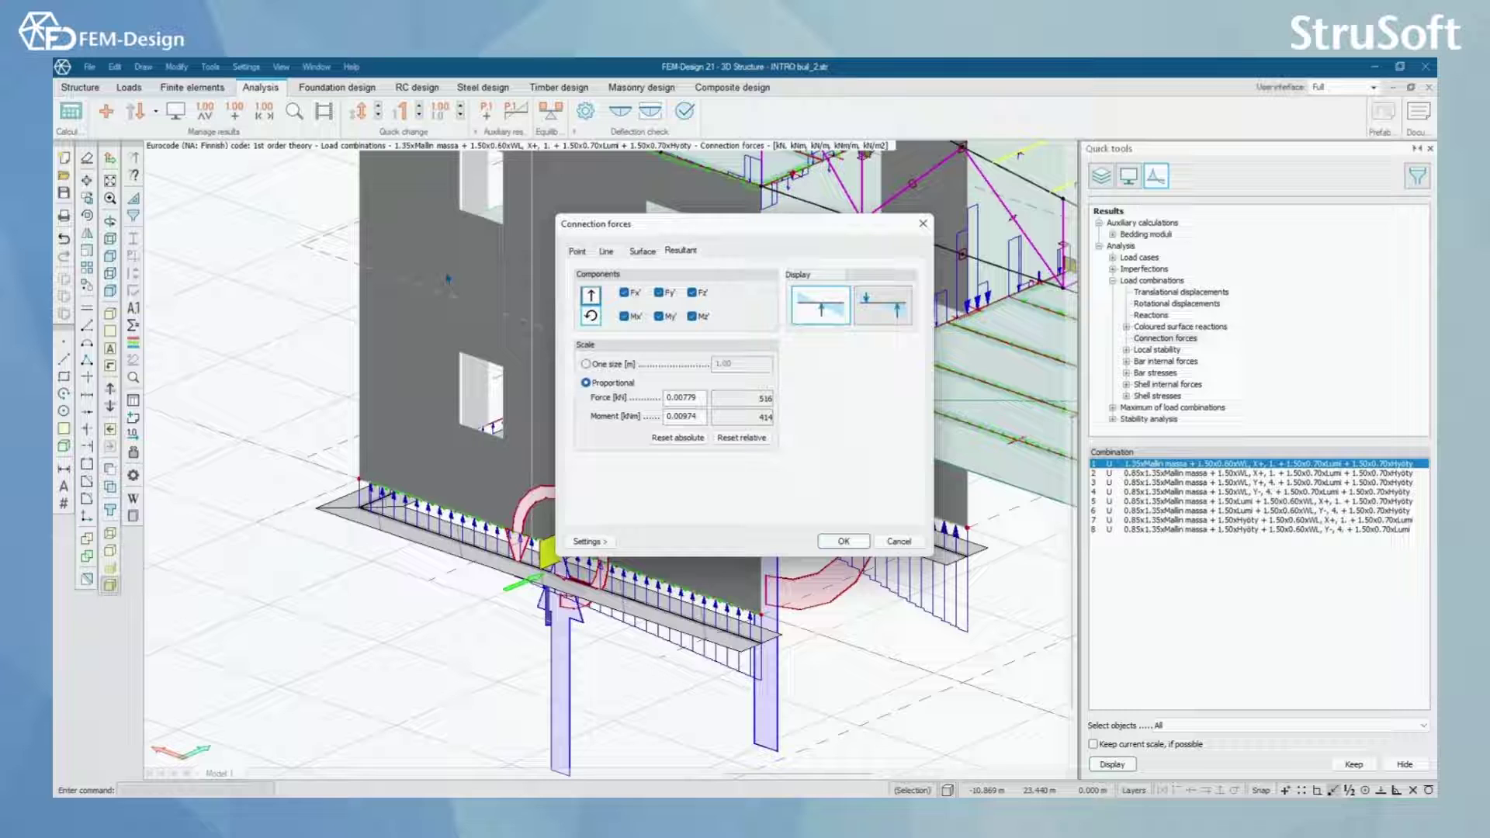
click(605, 255)
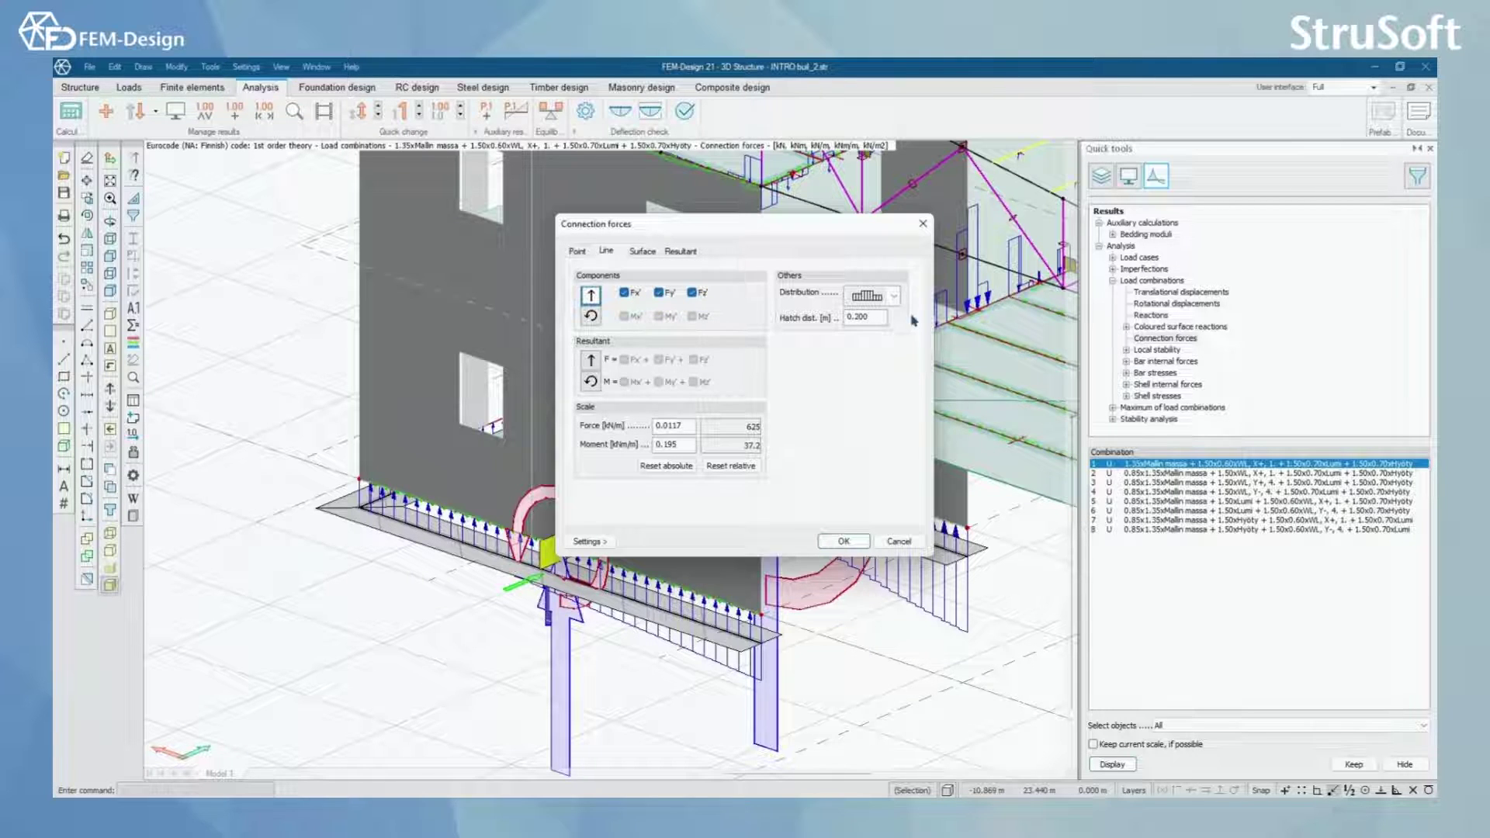
click(895, 298)
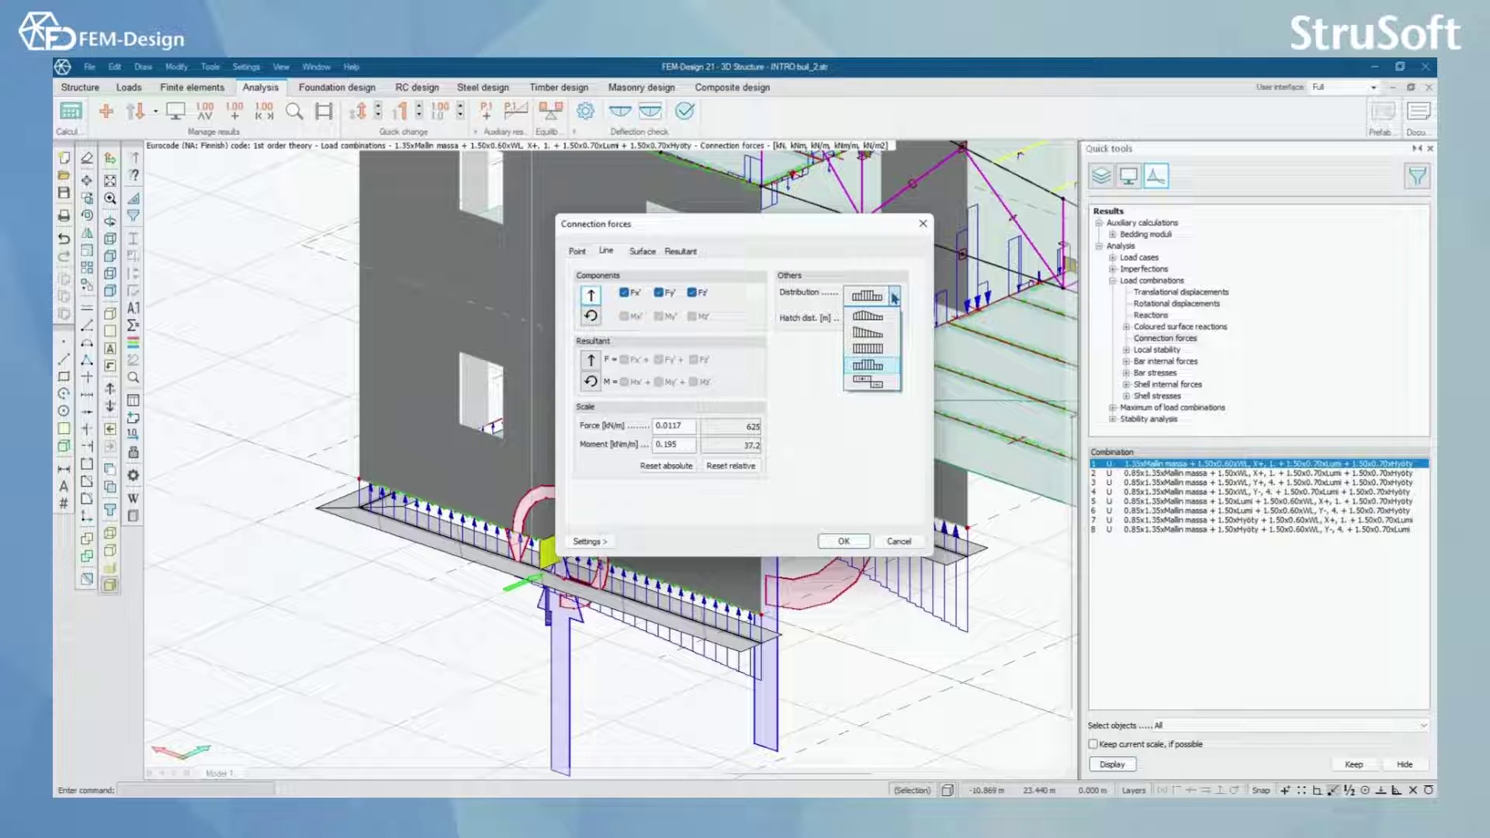
click(894, 297)
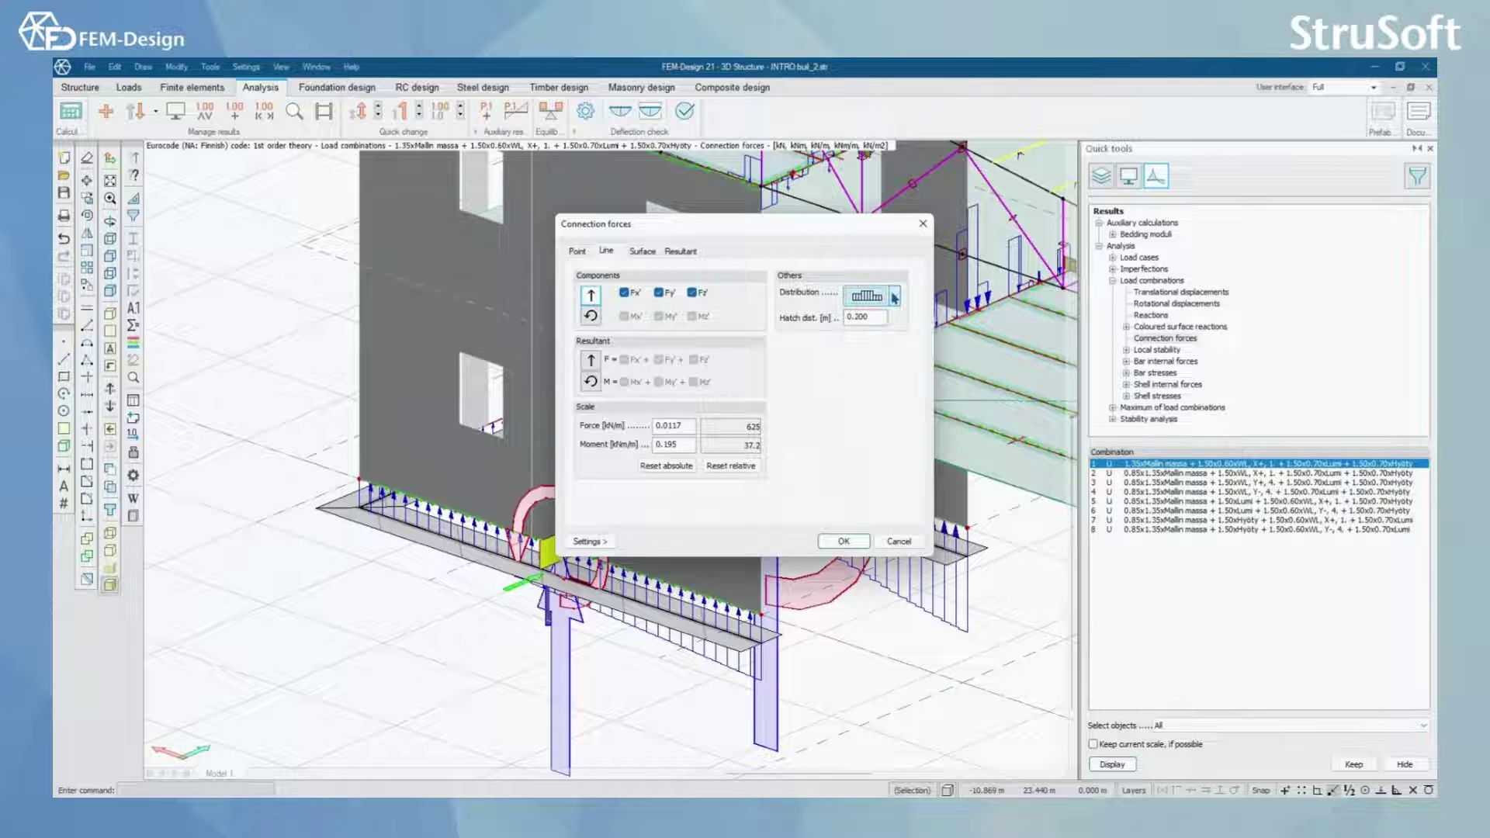
click(678, 253)
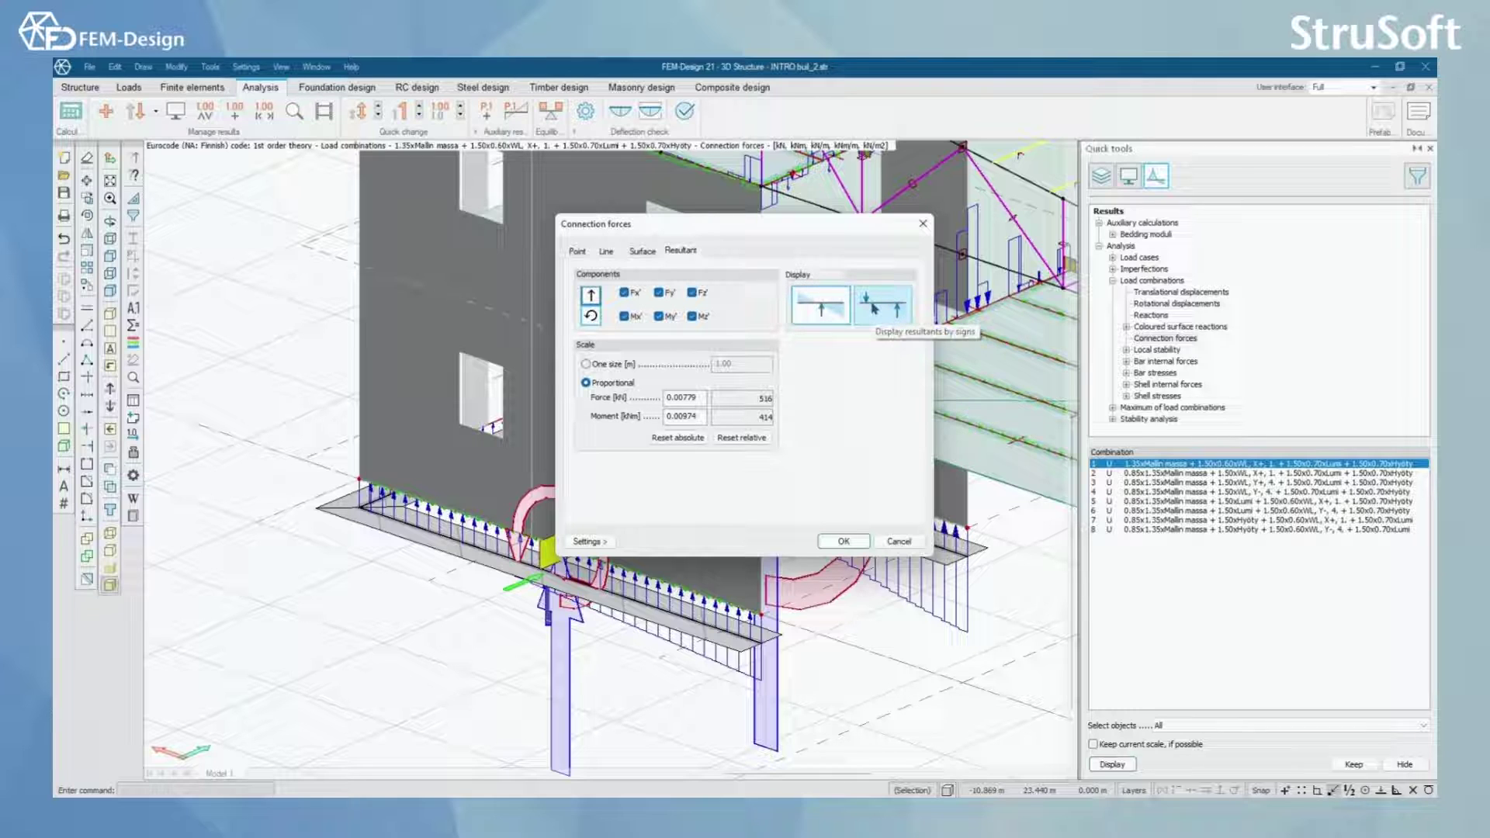
click(608, 253)
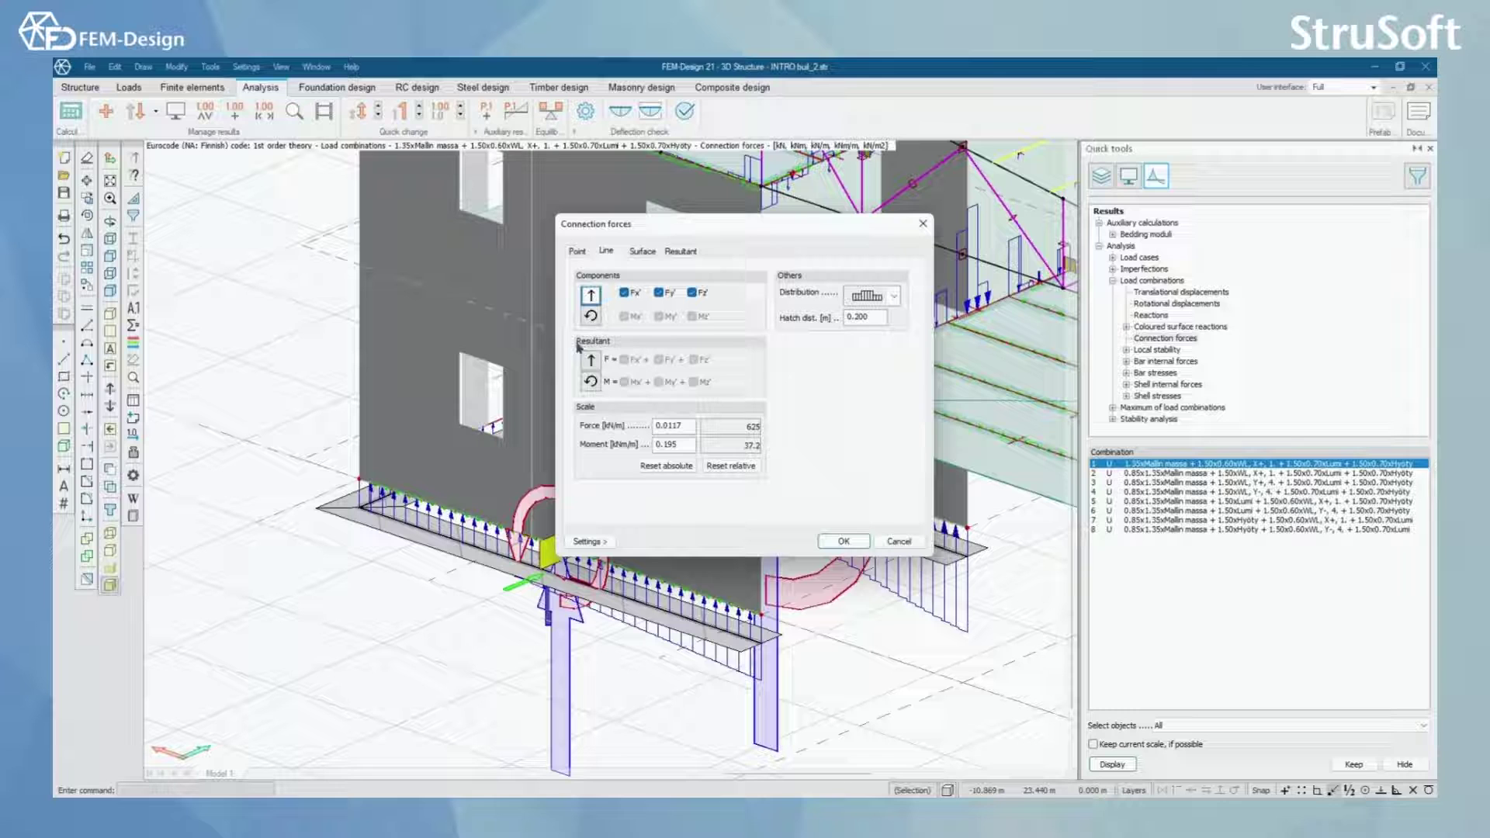
Limit the displayed line connection forces and resultants to the Fx' component, with the resultant moments switched off
click(659, 293)
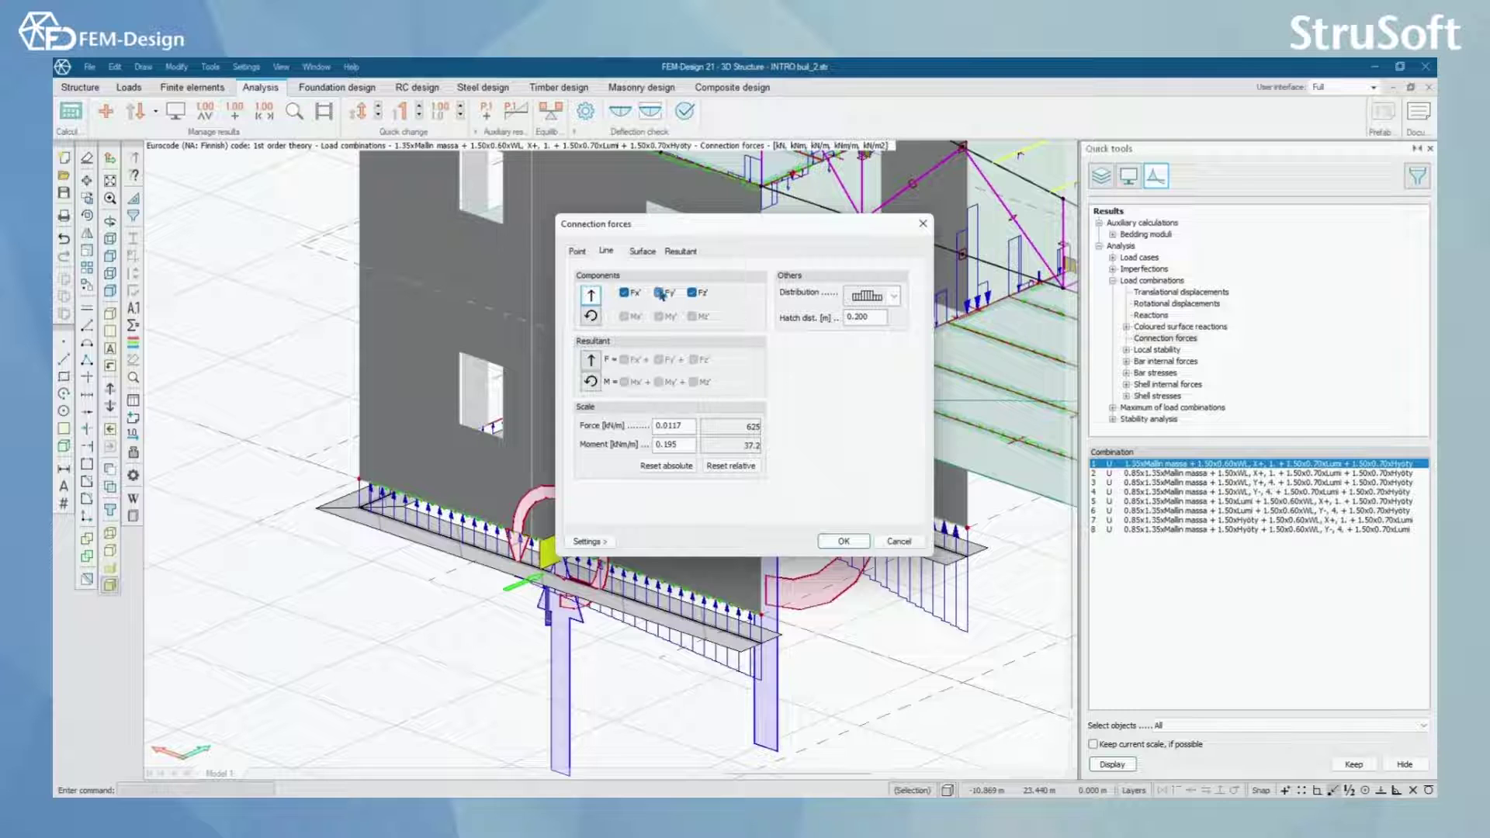
click(679, 251)
click(591, 316)
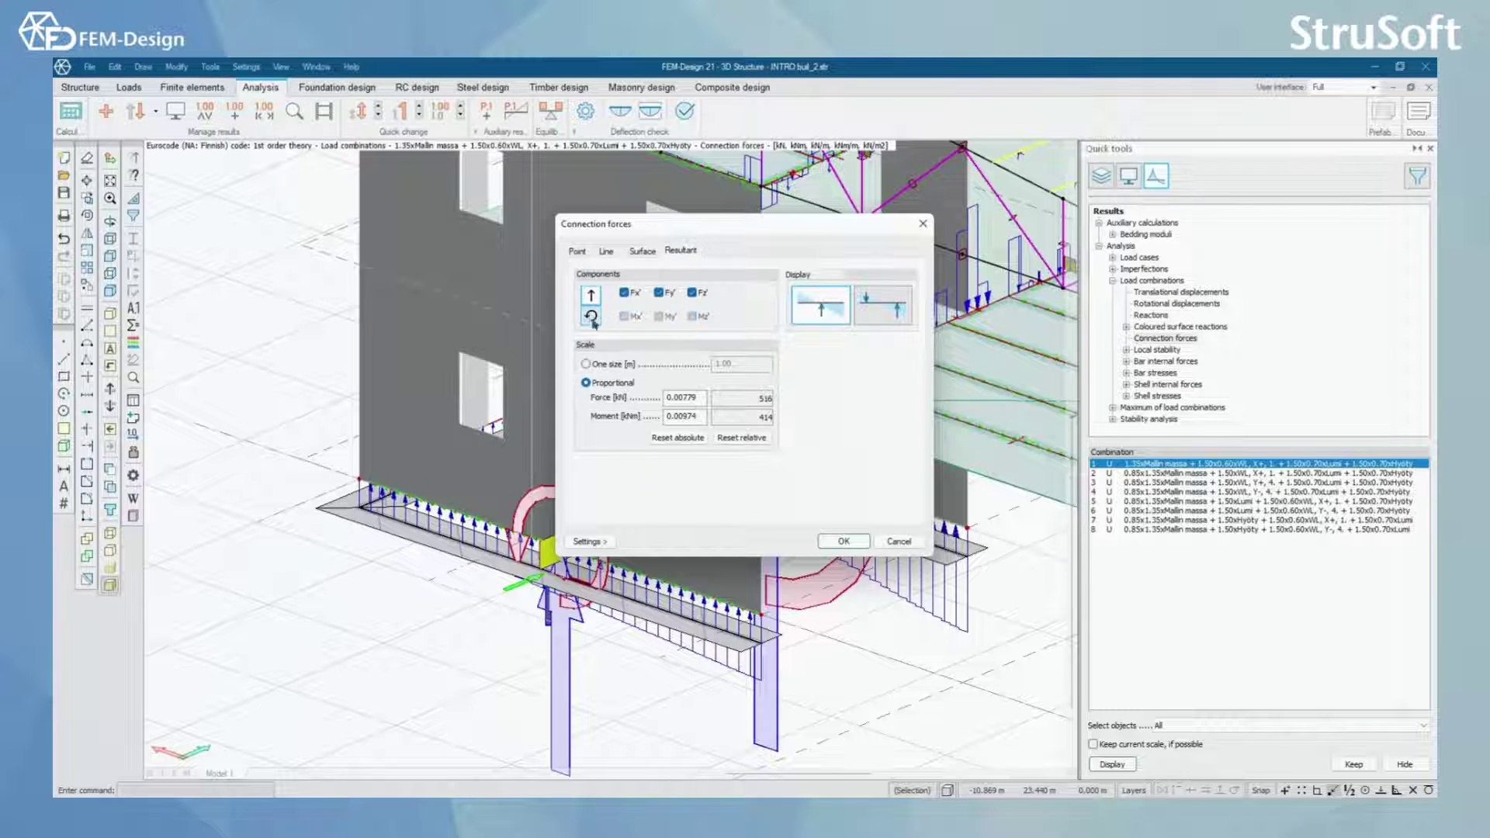
click(660, 293)
click(842, 541)
Examine the Fx' connection forces at the wall's base and along the roof slab edge
scroll(660, 620, up, 4)
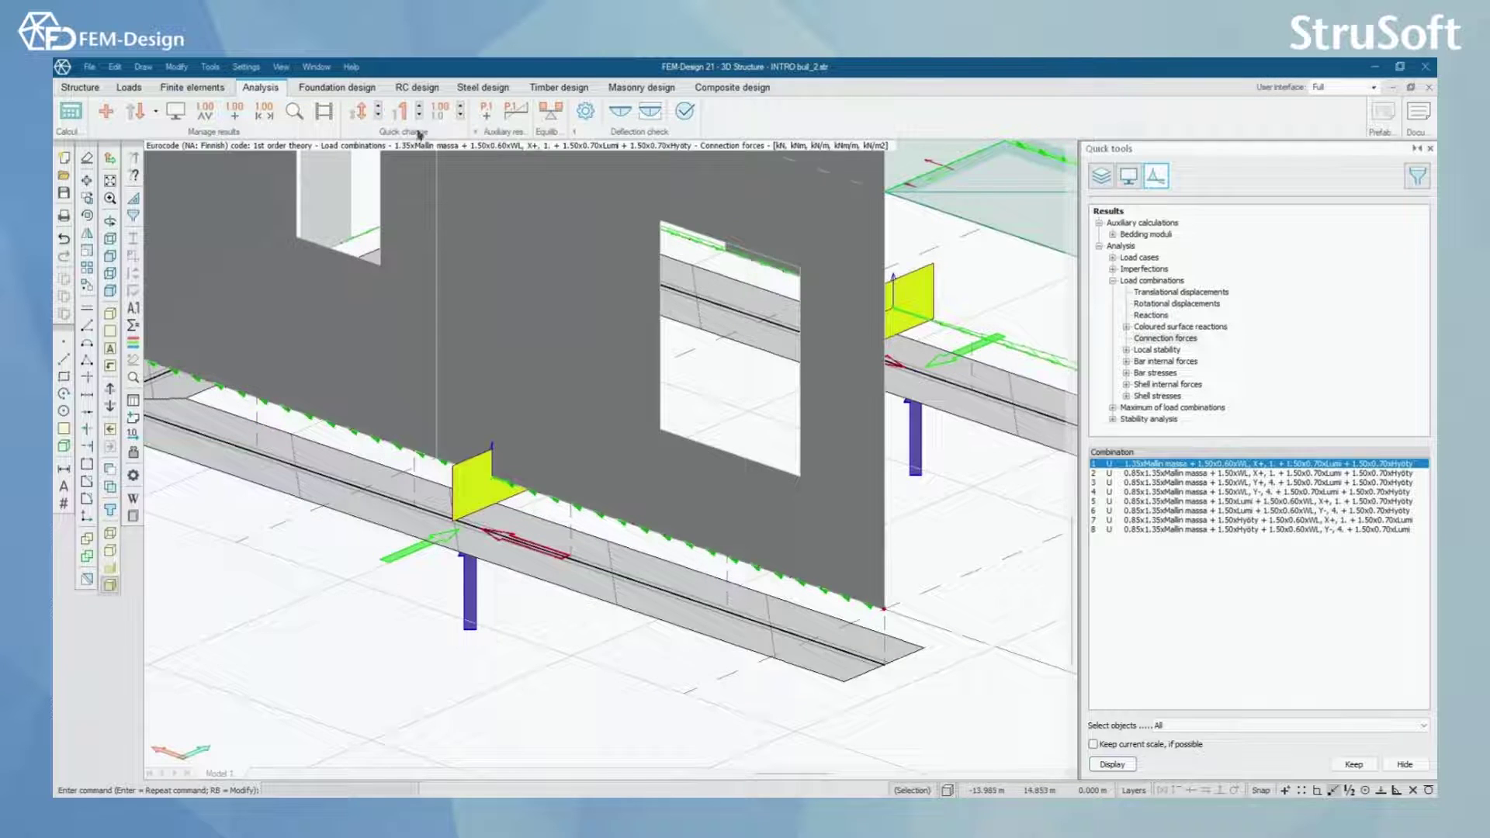
scroll(485, 283, down, 6)
middle_drag(512, 338, 637, 615)
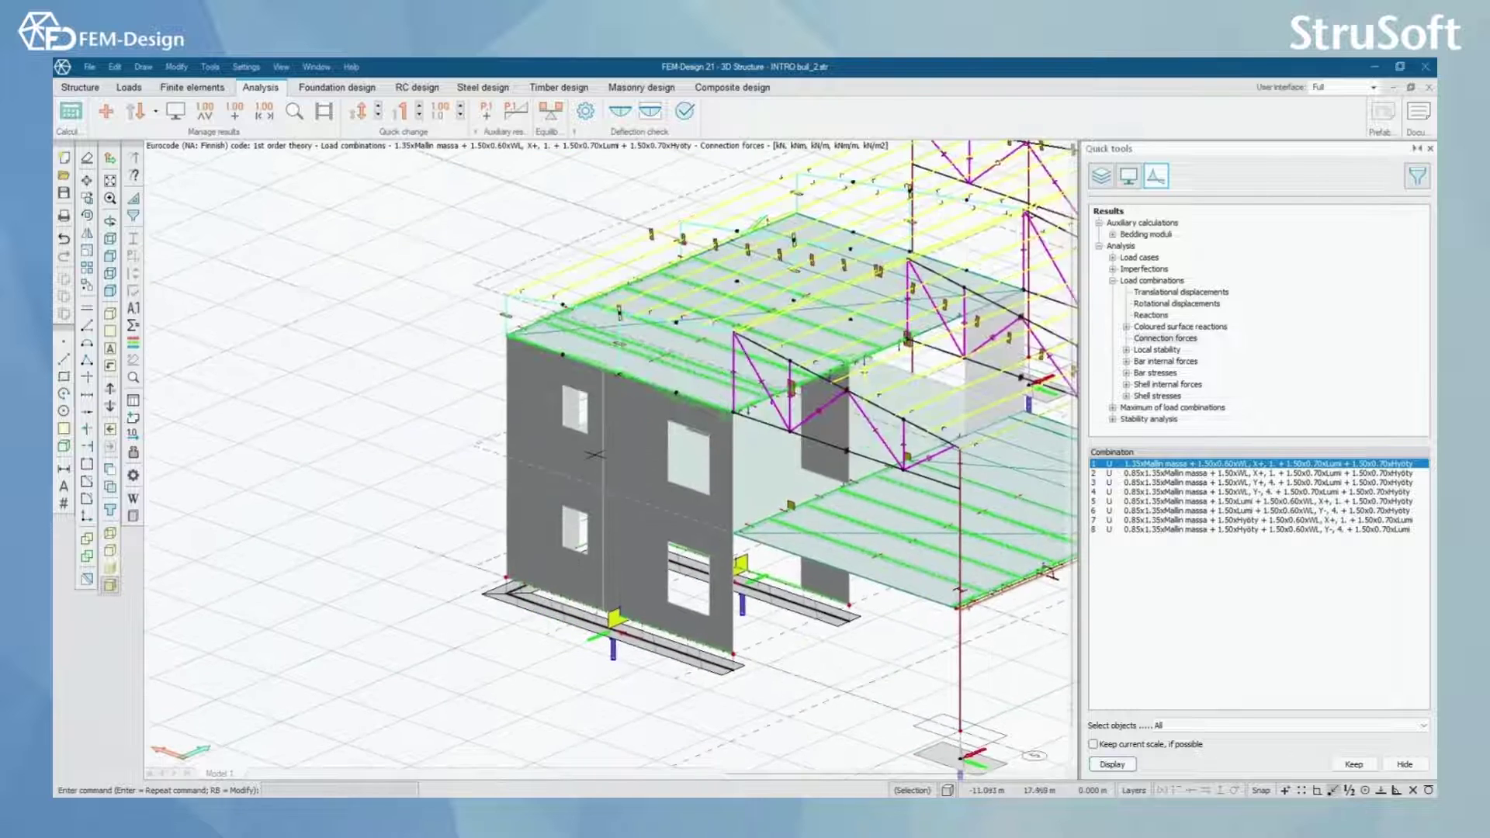
scroll(613, 394, up, 7)
middle_drag(489, 388, 615, 452)
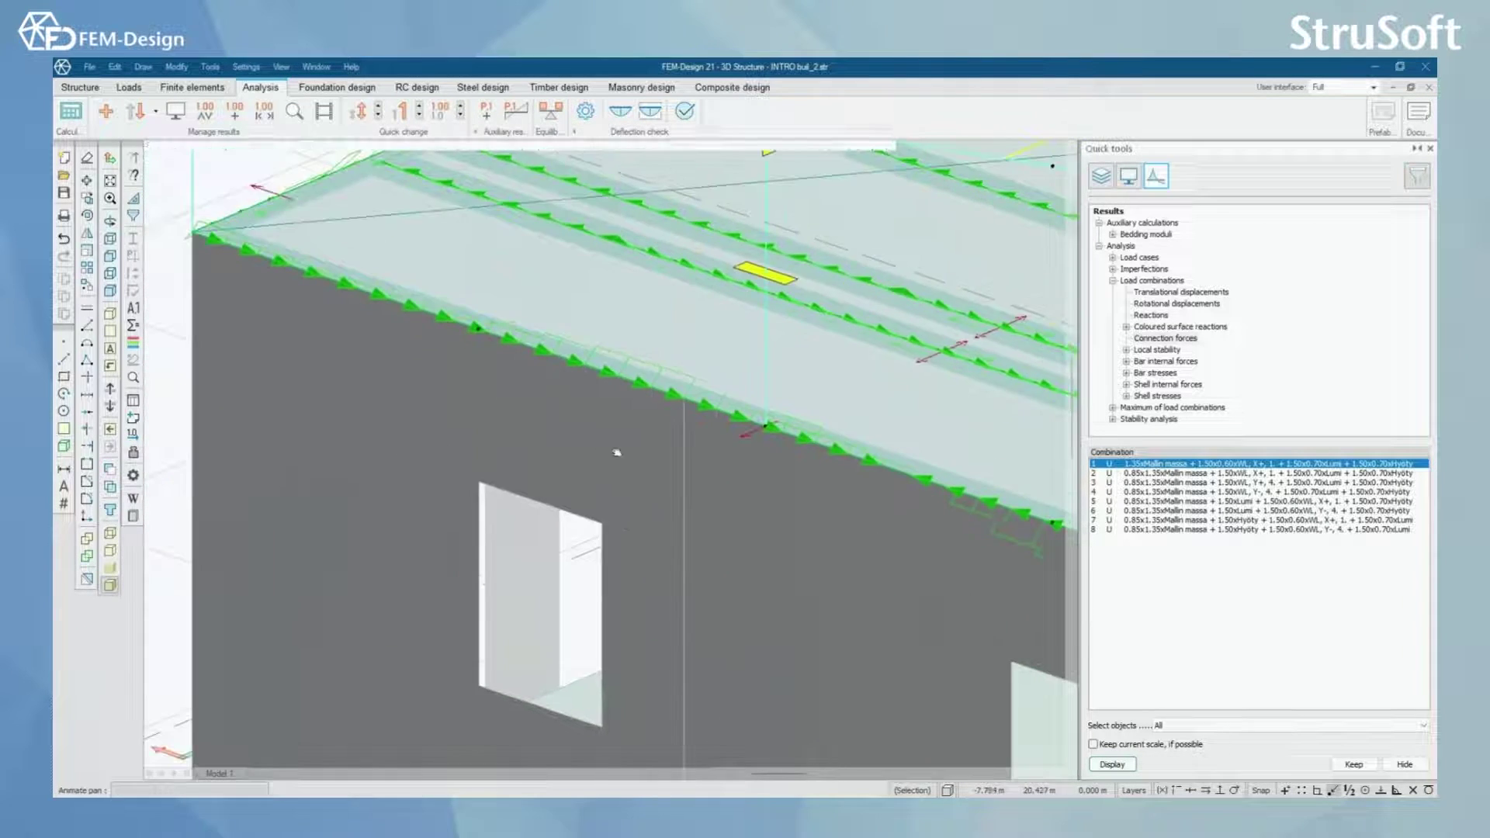
scroll(560, 410, down, 2)
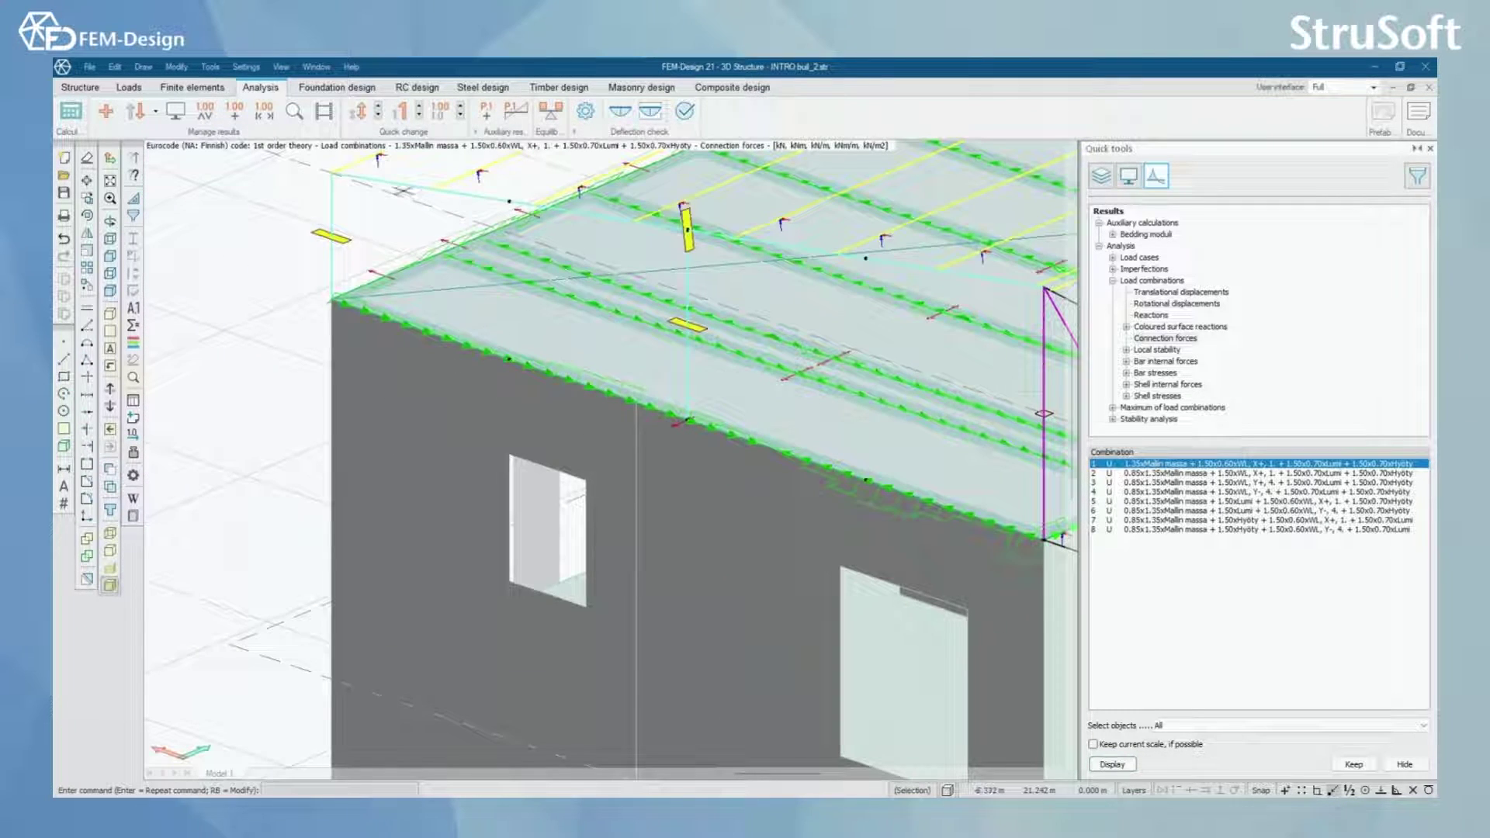
Add the Fy' component to the displayed resultants and inspect the connection forces between the roof slabs
click(175, 117)
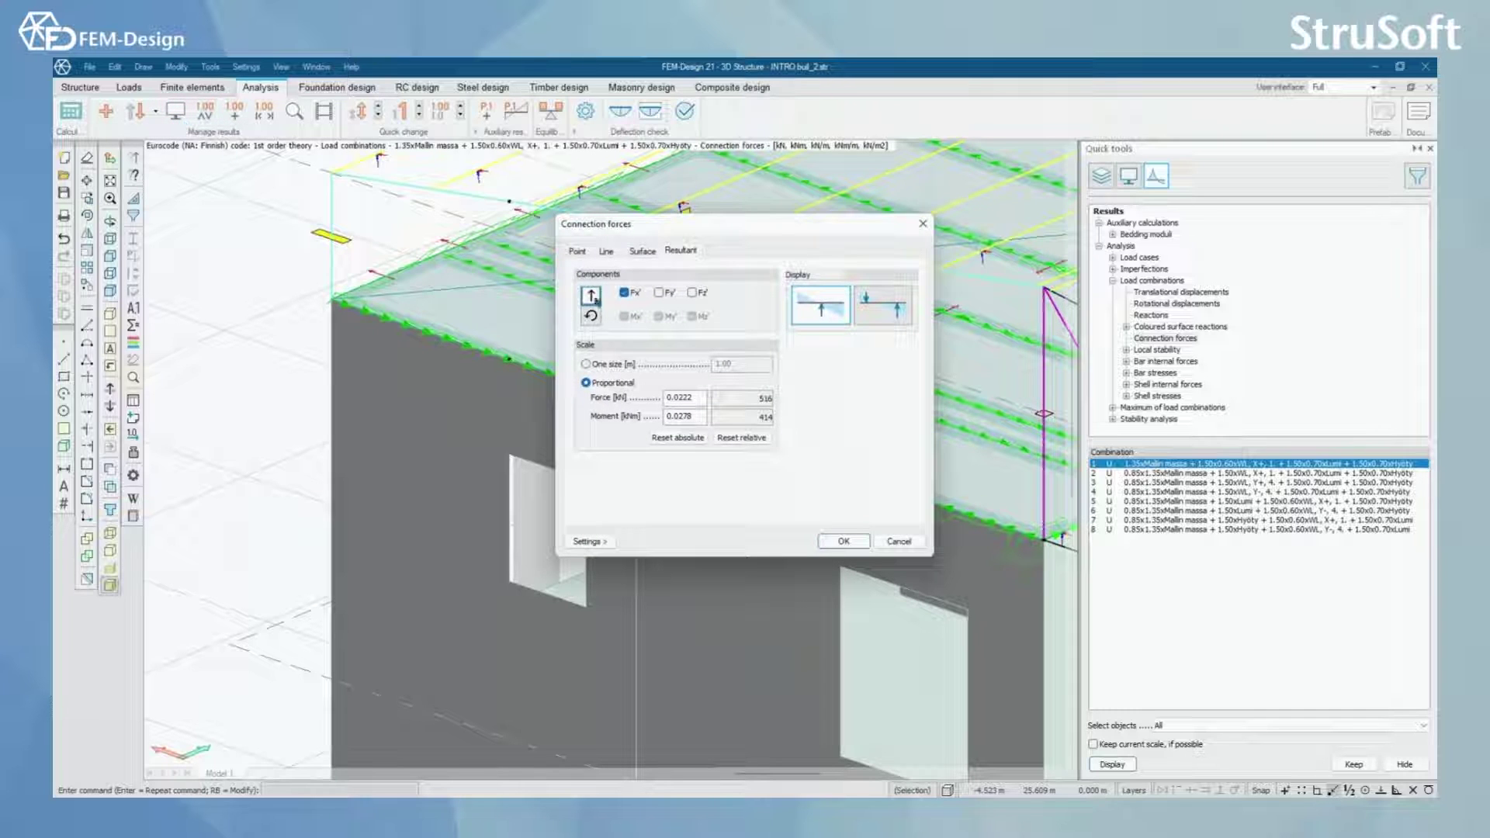
click(659, 293)
click(847, 540)
scroll(772, 498, down, 1)
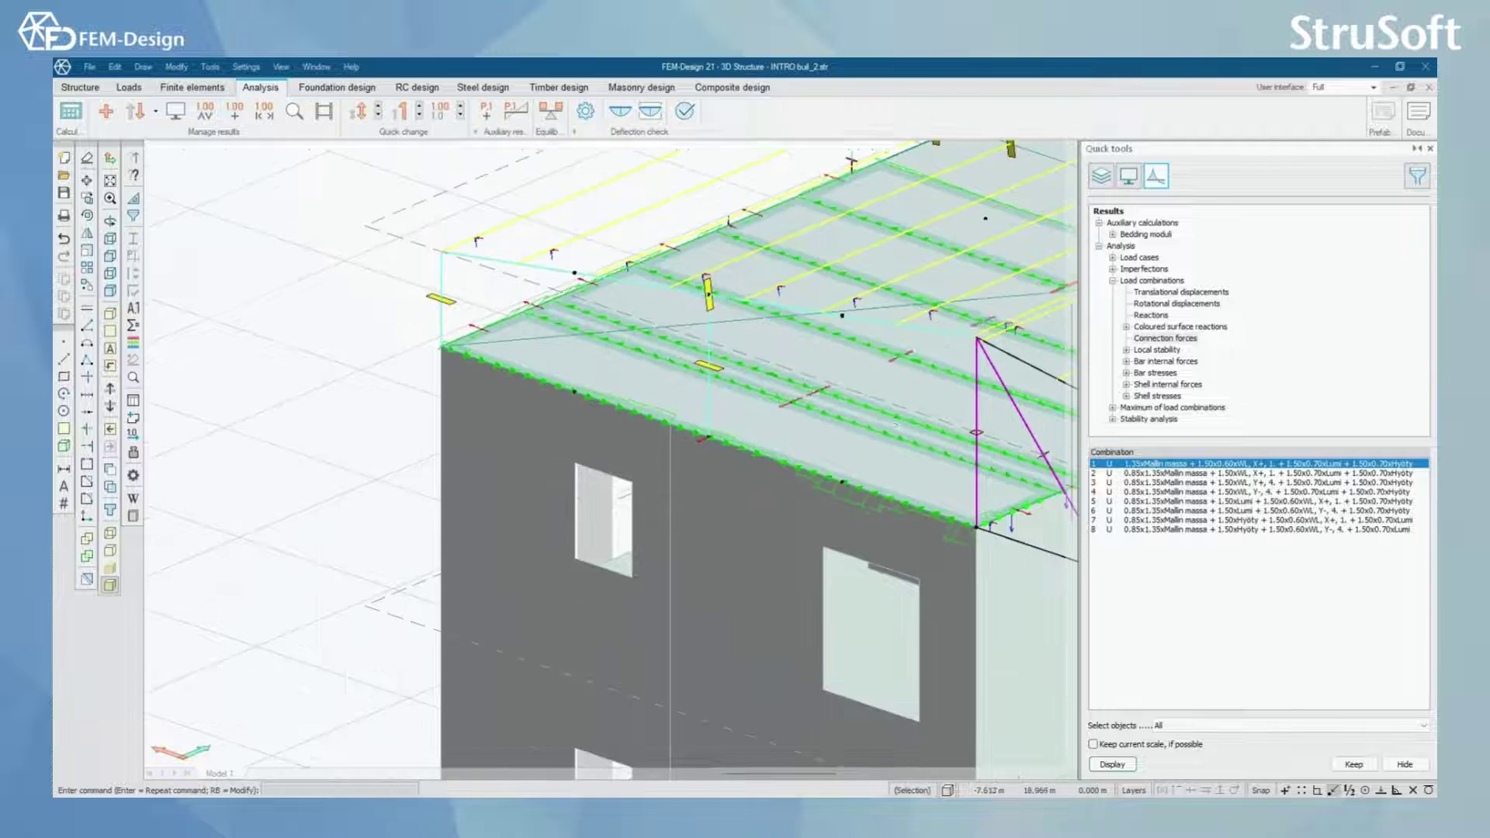
middle_drag(947, 412, 633, 462)
scroll(725, 366, up, 2)
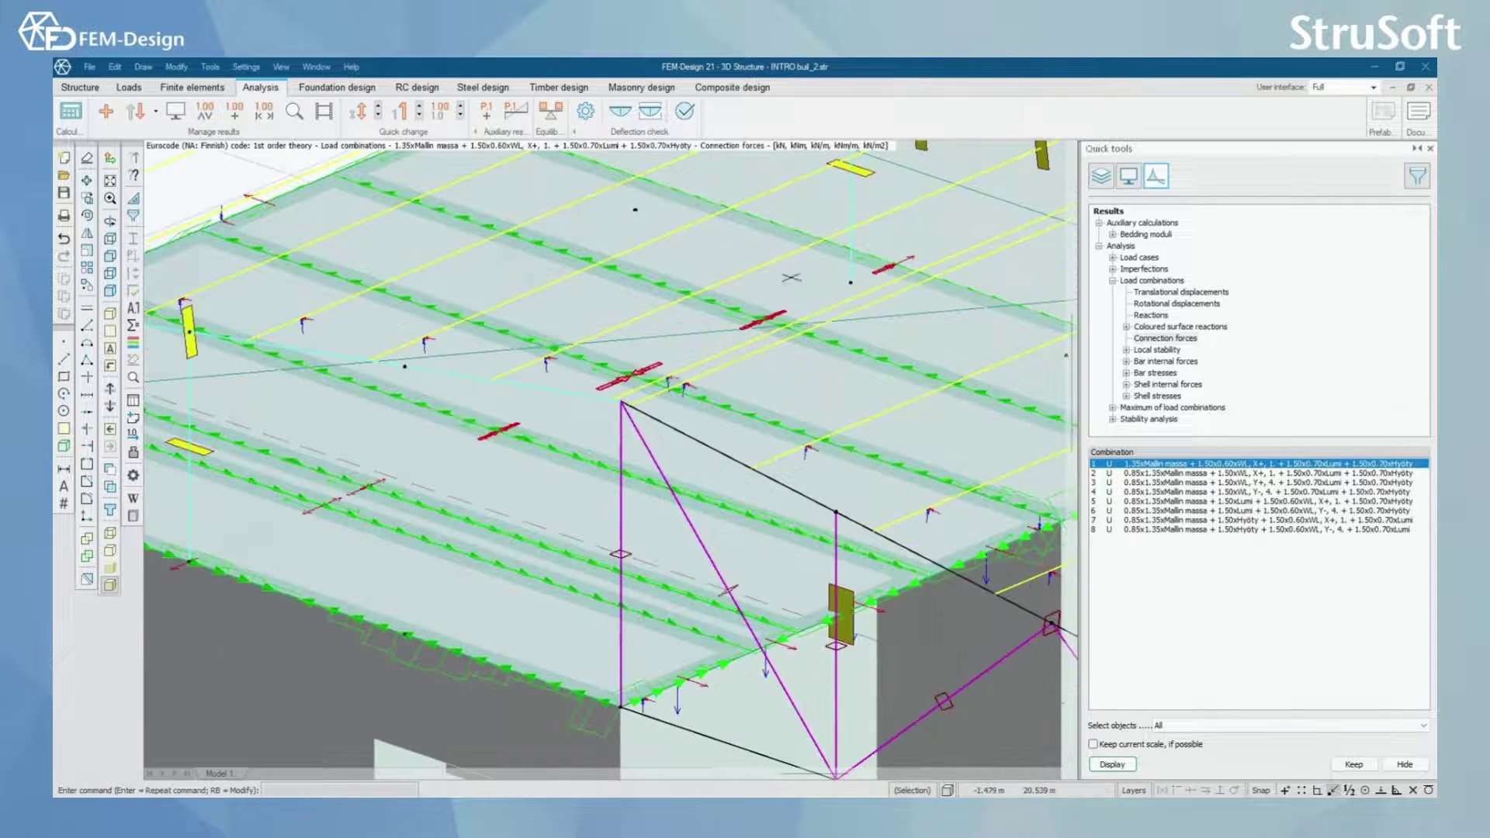
middle_drag(699, 371, 659, 389)
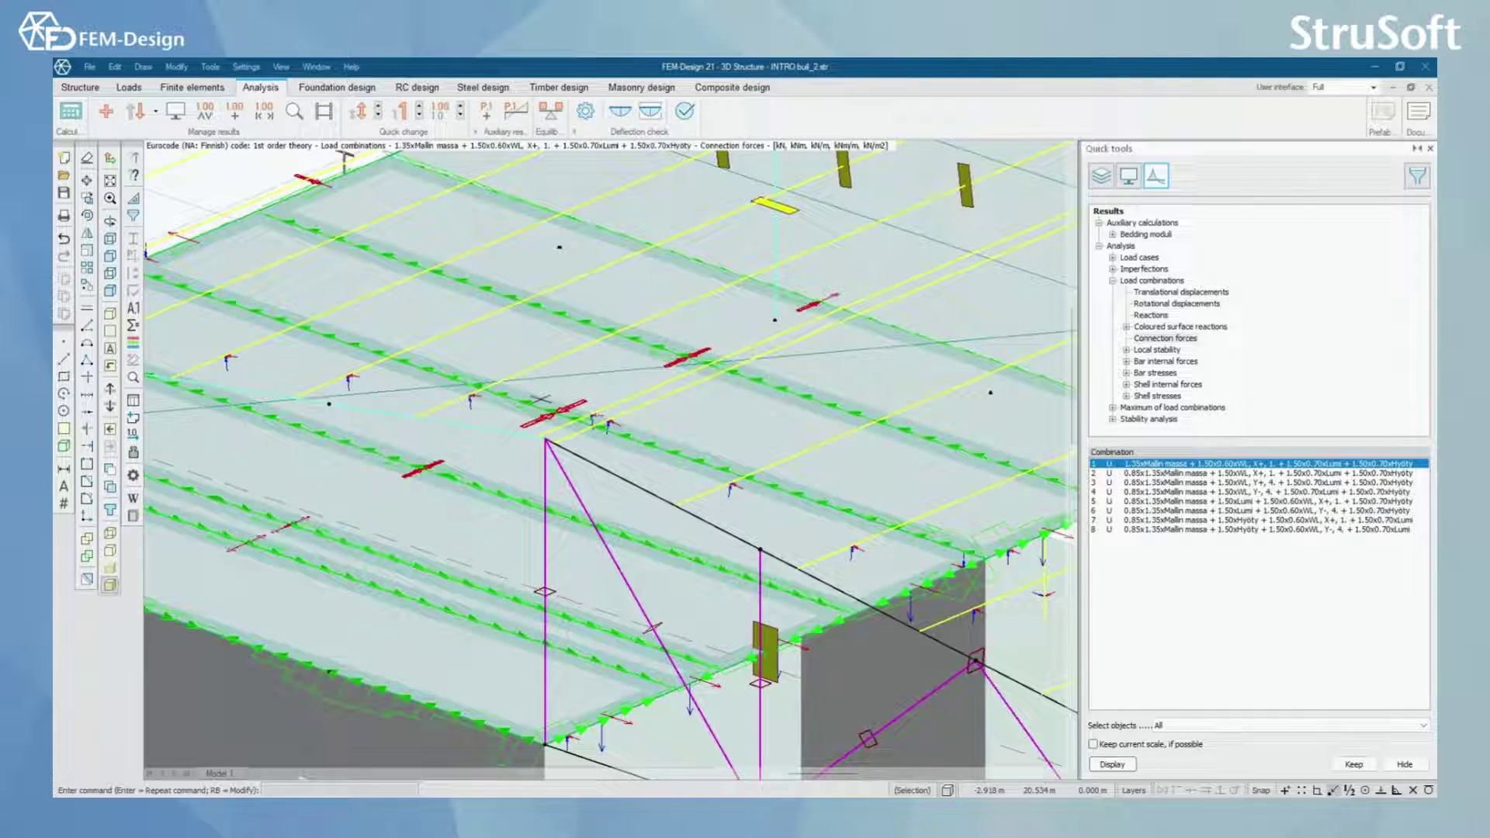
Open the detailed result of the line connection between the roof slab edge and the top of the window wall
scroll(541, 399, down, 2)
middle_drag(396, 516, 602, 441)
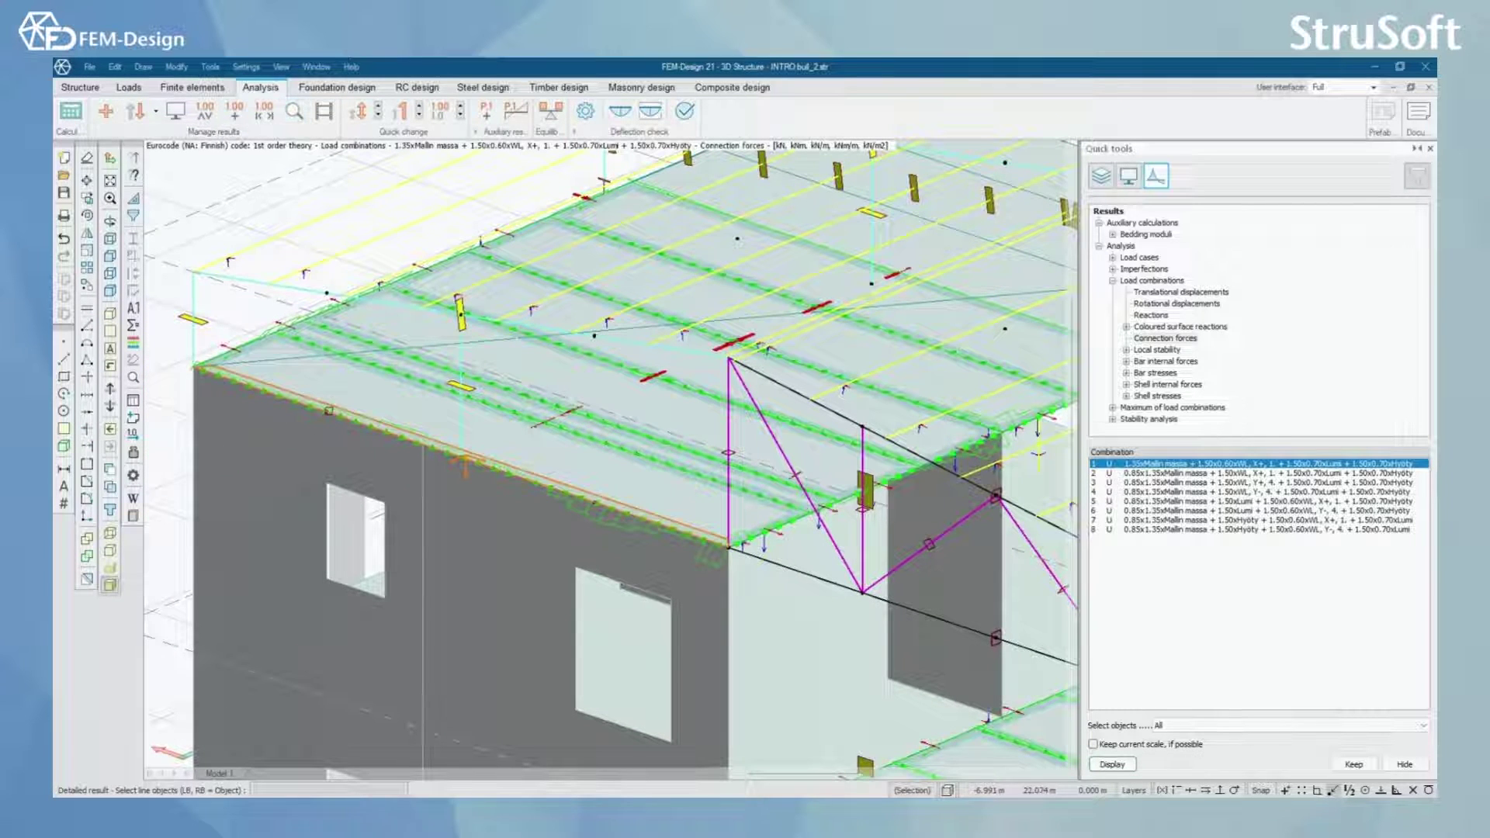
middle_drag(331, 410, 538, 439)
scroll(540, 445, up, 1)
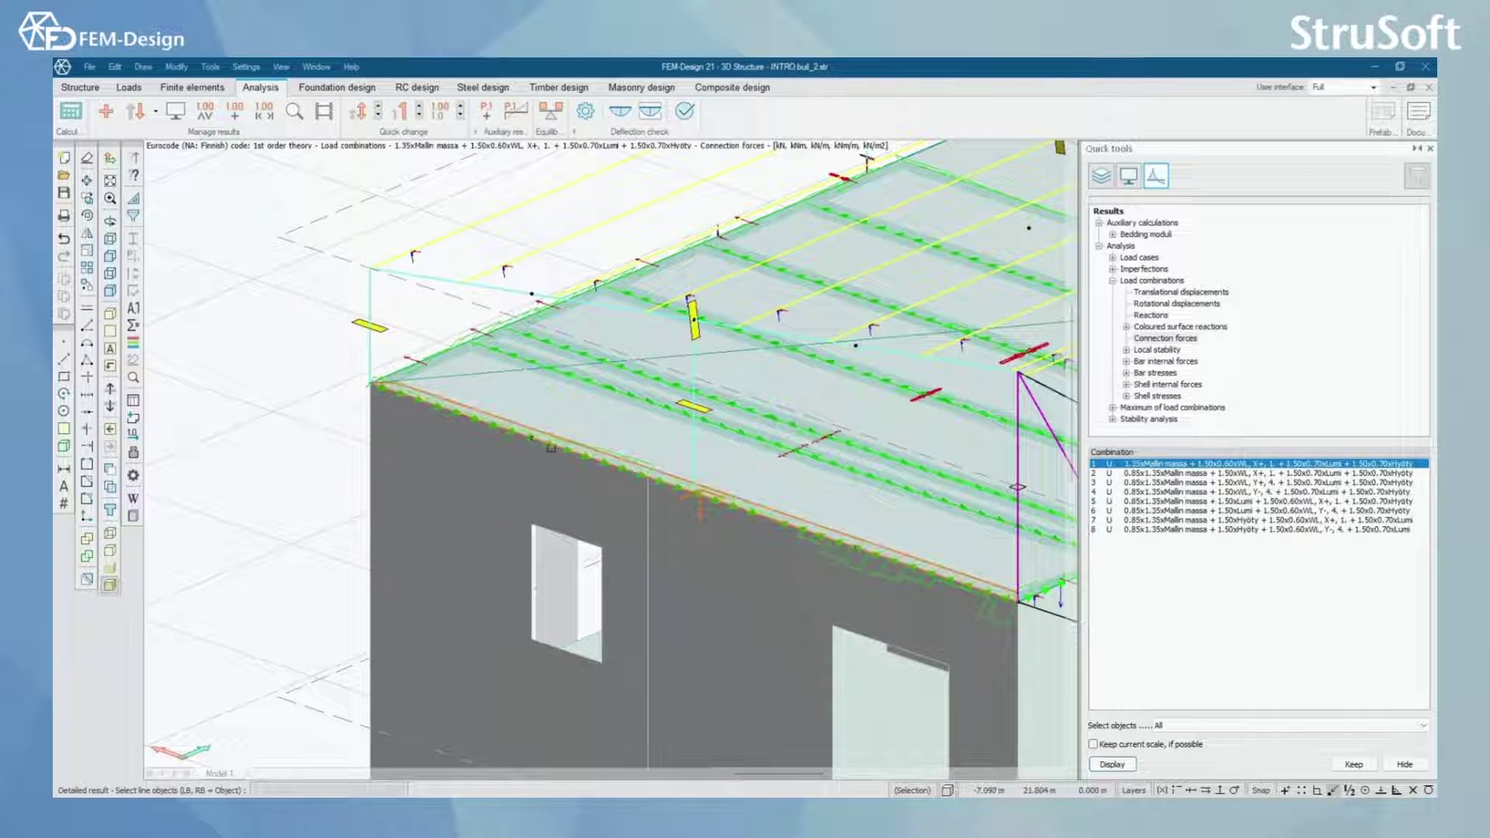
click(550, 448)
click(551, 449)
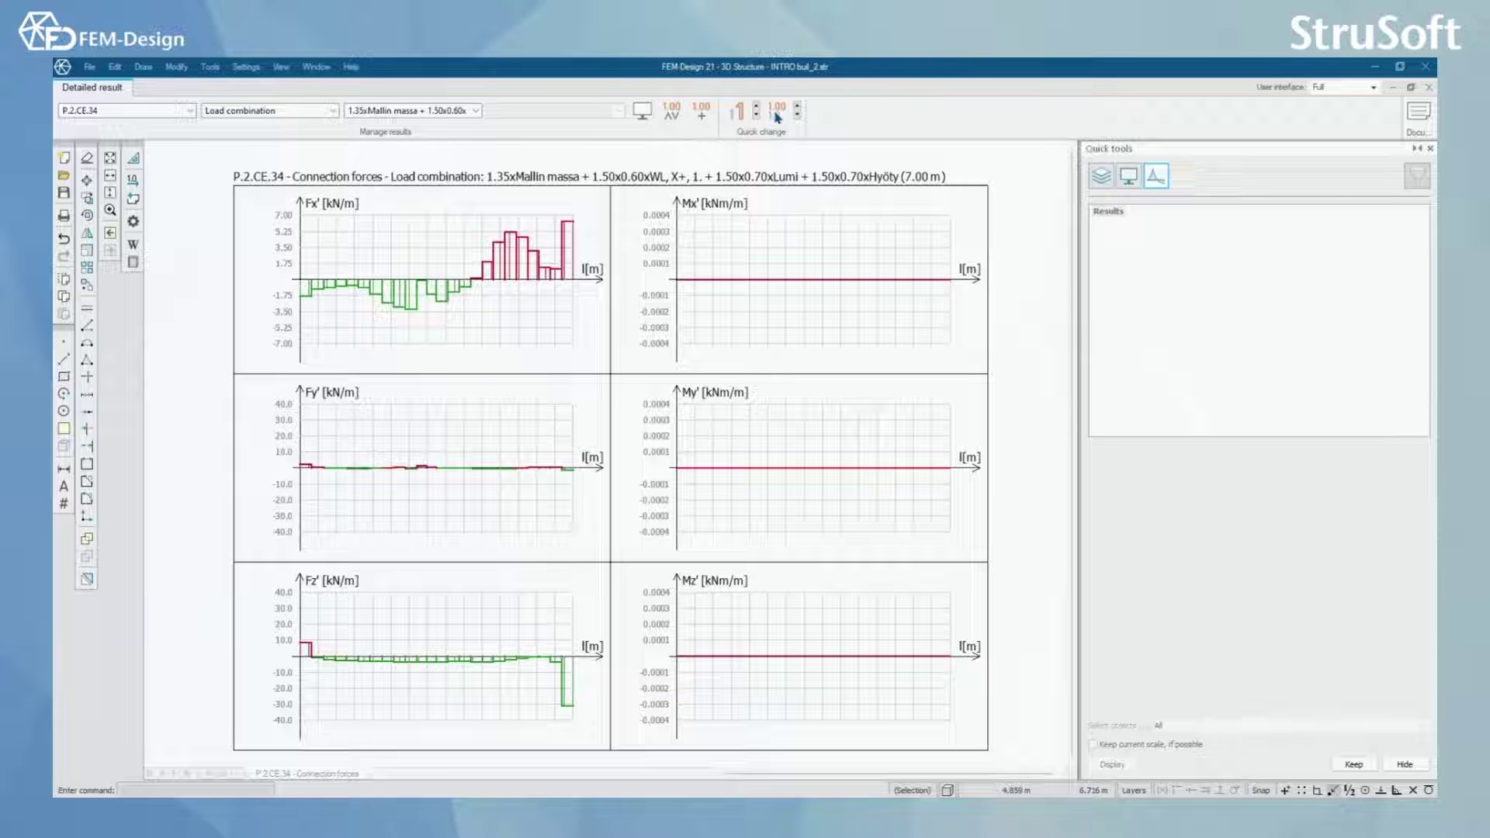
Switch the detailed result to connection P.2.CE.3 and from there to connection P.2.CE.12
click(174, 114)
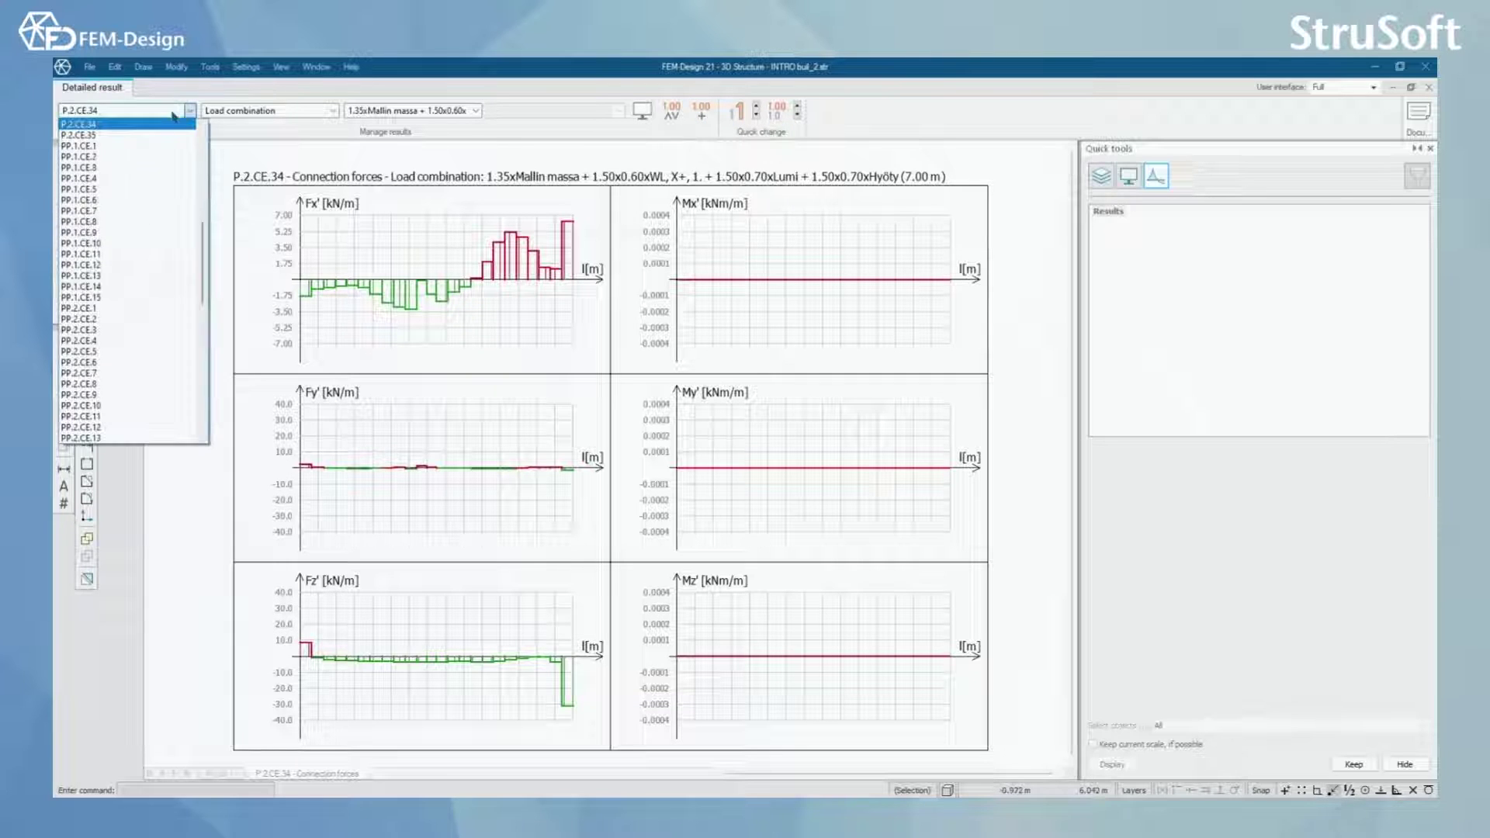
drag(203, 271, 206, 142)
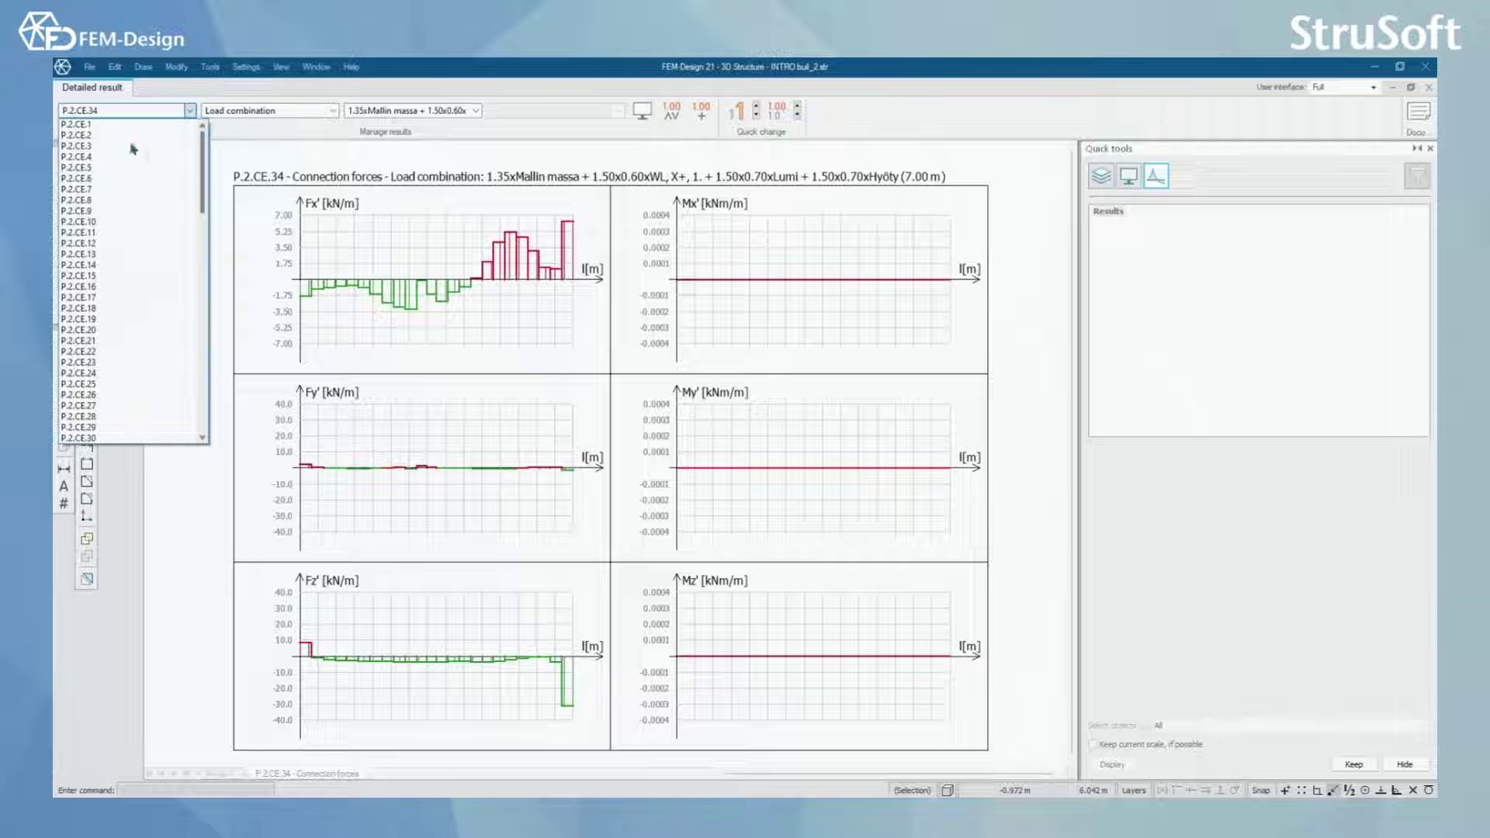
click(87, 146)
click(174, 110)
scroll(155, 217, up, 2)
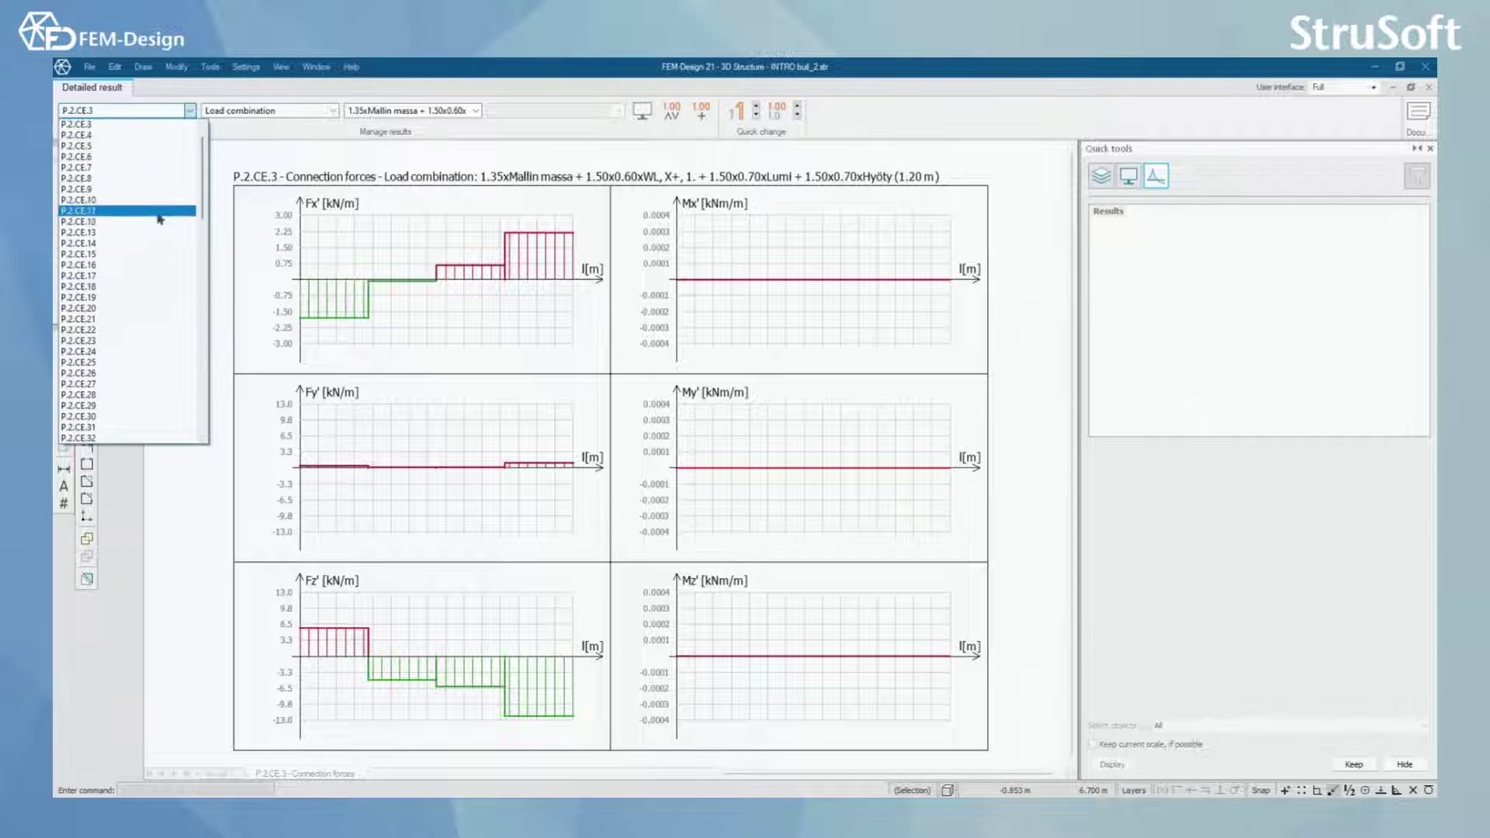
click(155, 225)
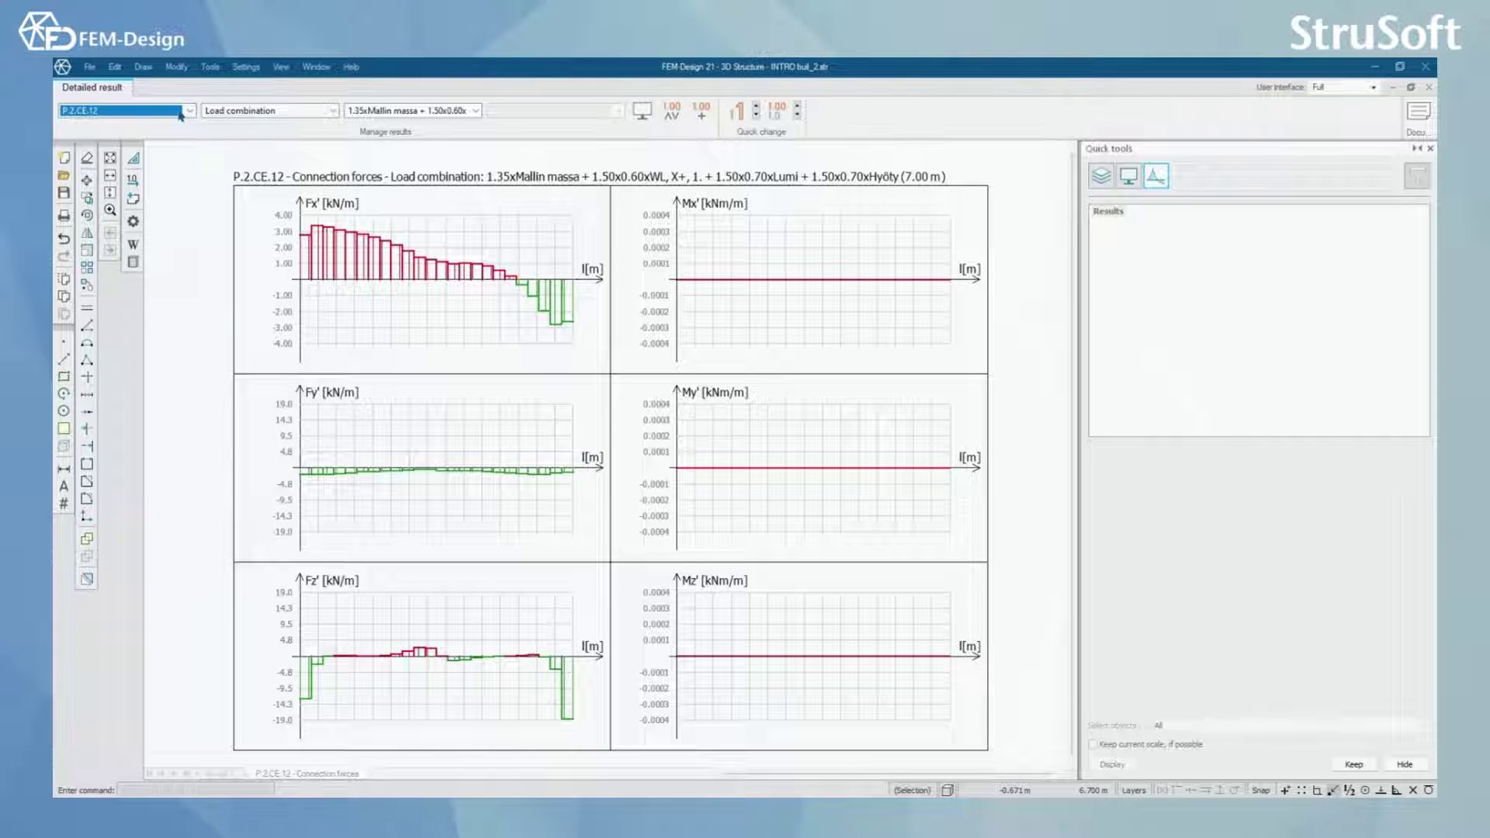
Review the result types and load combinations offered for the detailed result, keeping the current load combination
click(303, 111)
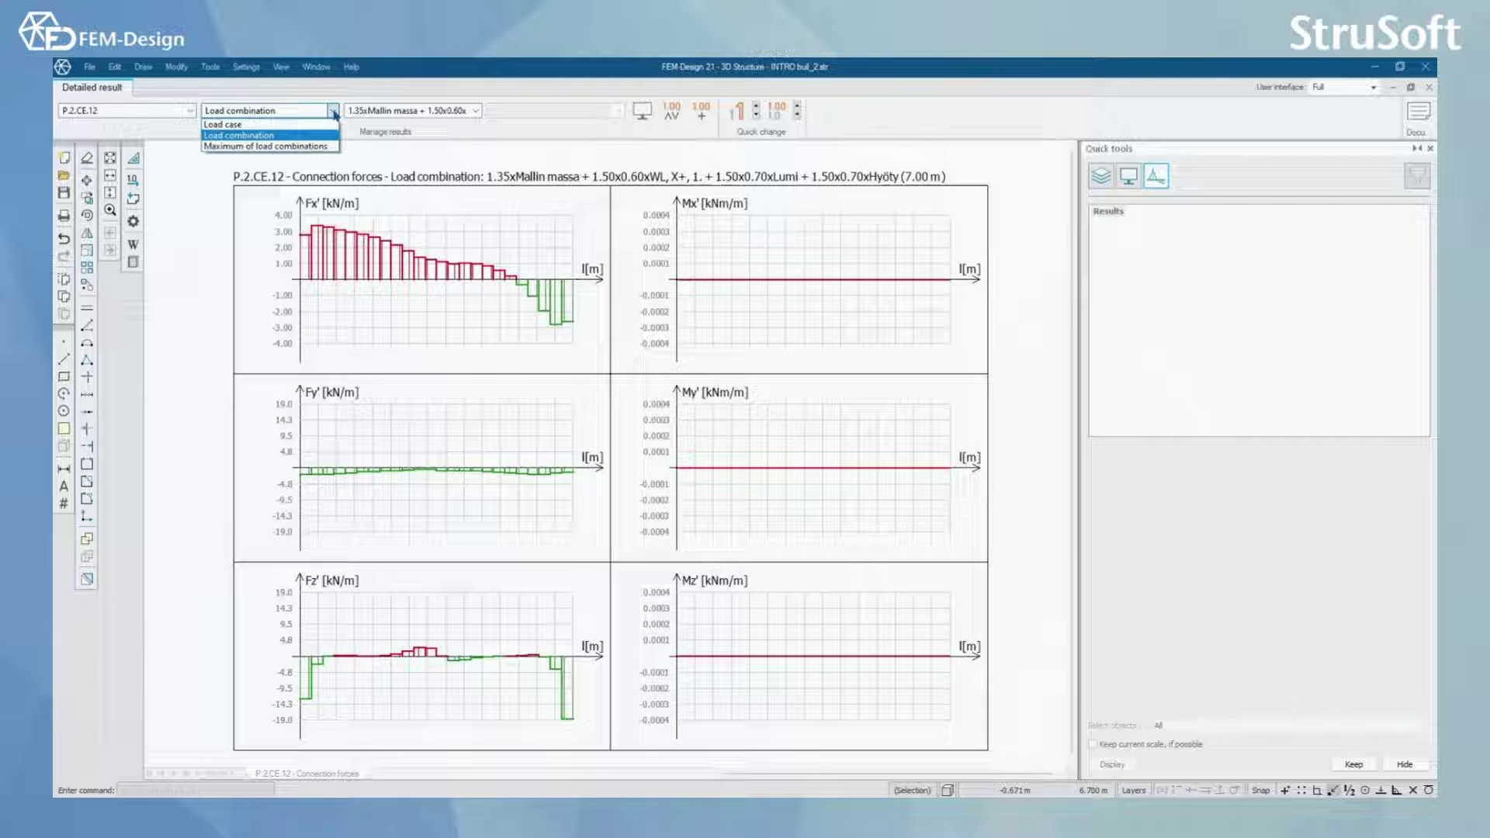
click(335, 114)
click(442, 113)
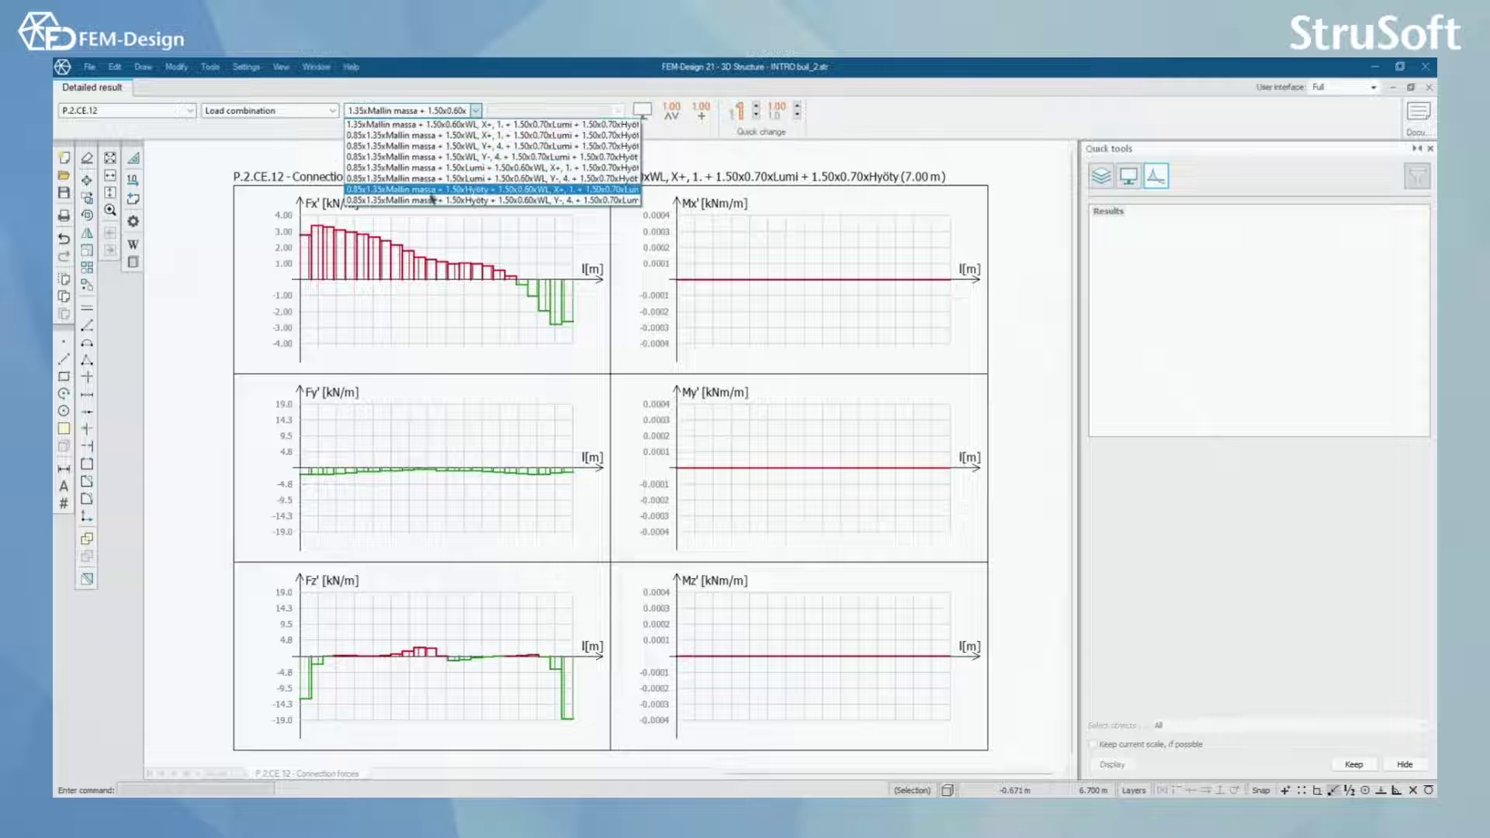
click(439, 114)
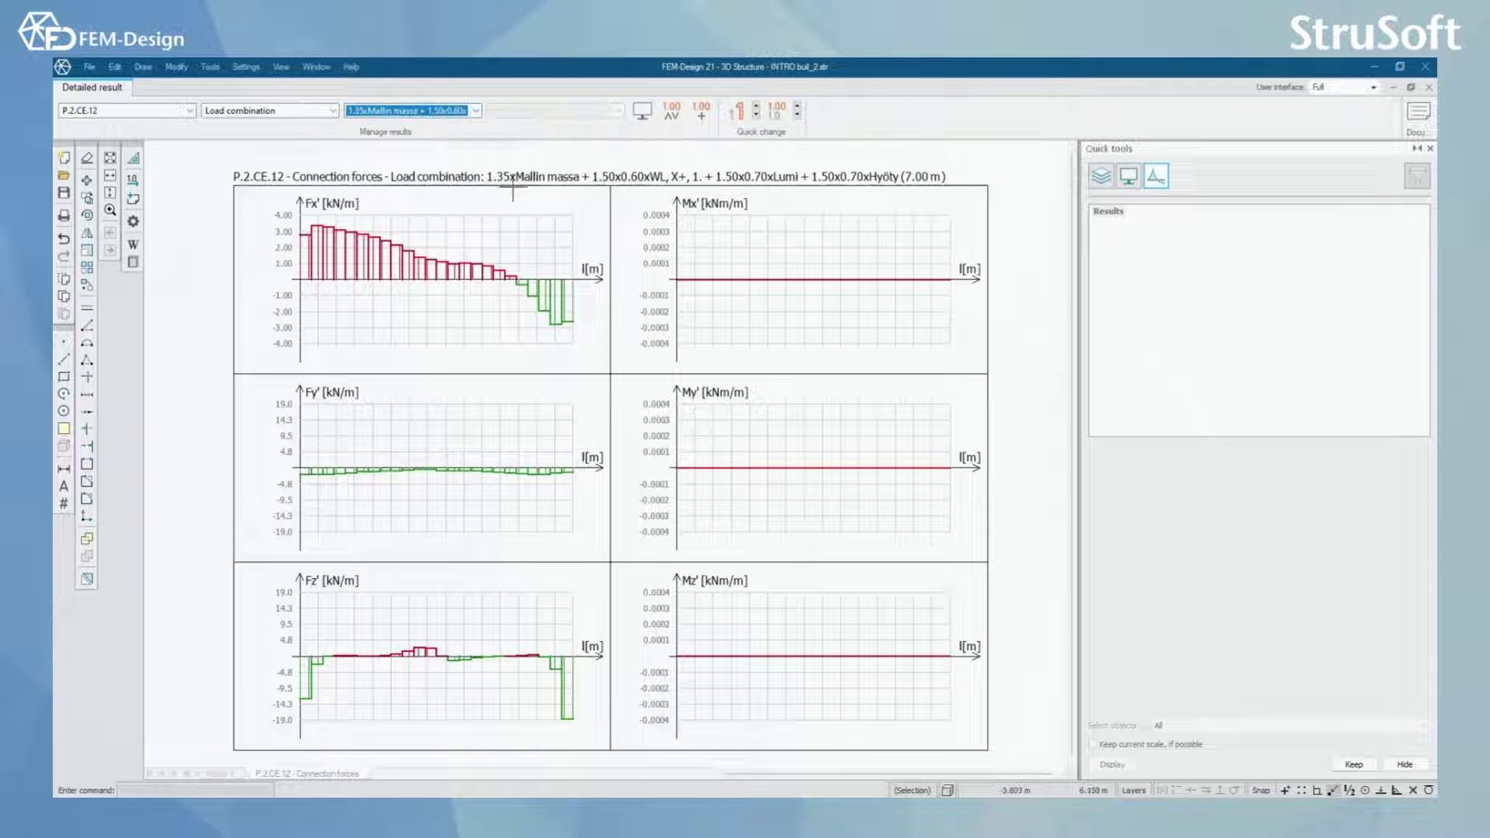
Turn on automatic numeric values for the peaks of the P.2.CE.12 connection force diagrams and view all six diagrams
click(677, 111)
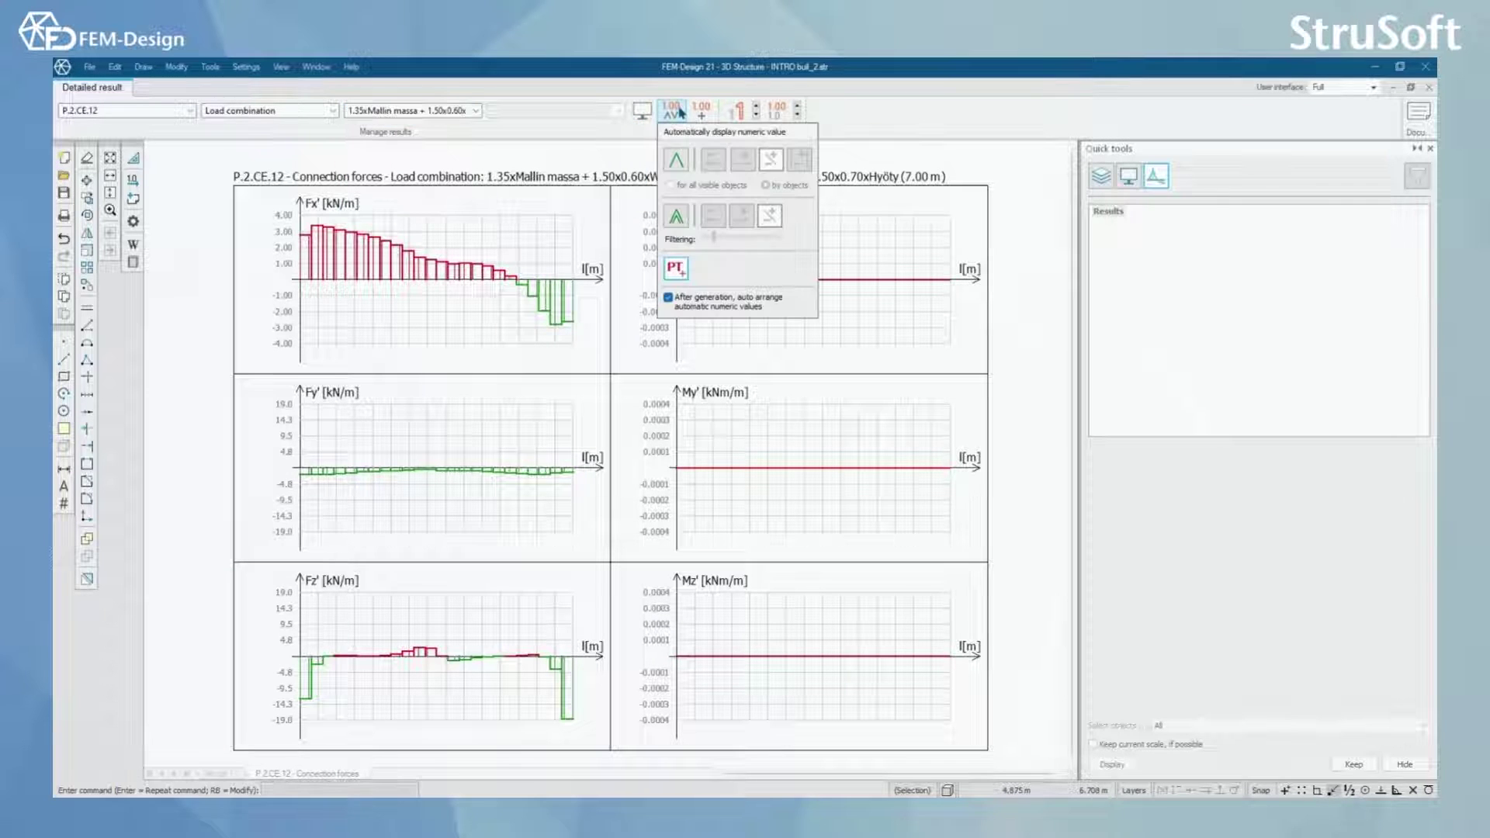
click(676, 218)
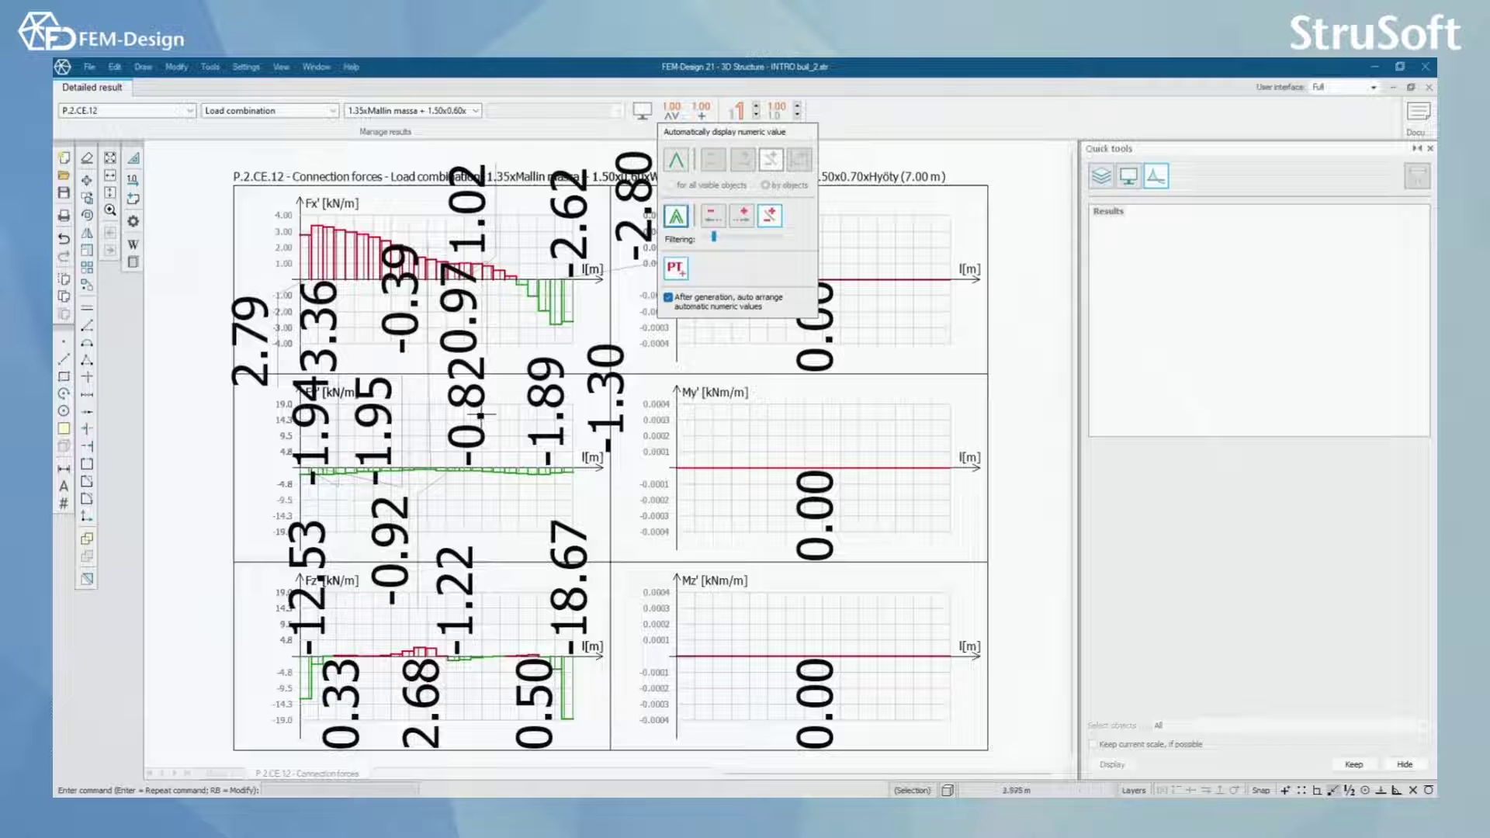
scroll(484, 409, down, 2)
click(565, 472)
middle_drag(626, 451, 556, 451)
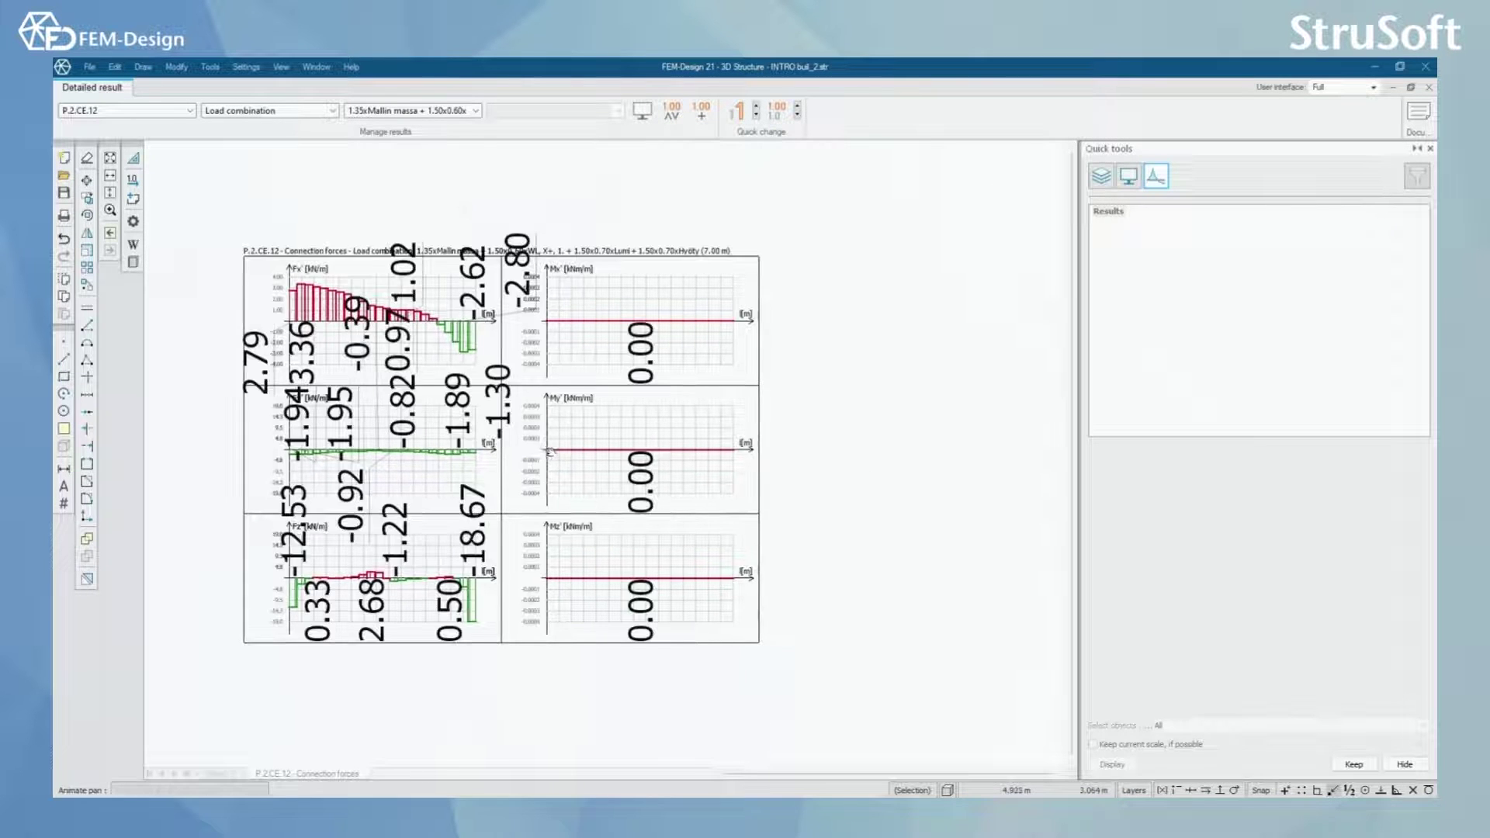
scroll(400, 464, up, 1)
middle_drag(370, 473, 374, 478)
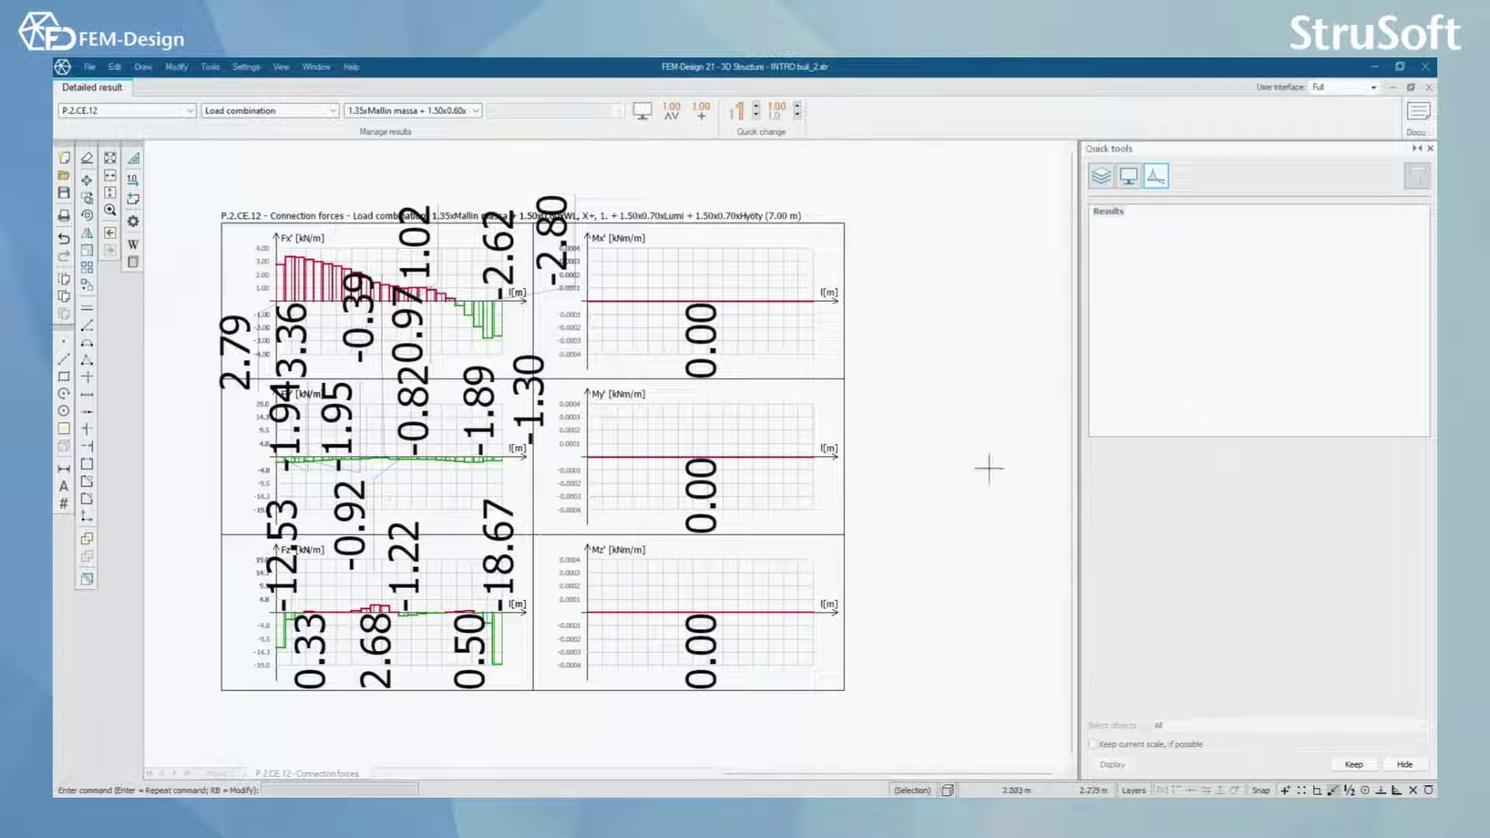
Close the detailed result and examine the building's window wall and roof connections in the 3D model
click(1431, 88)
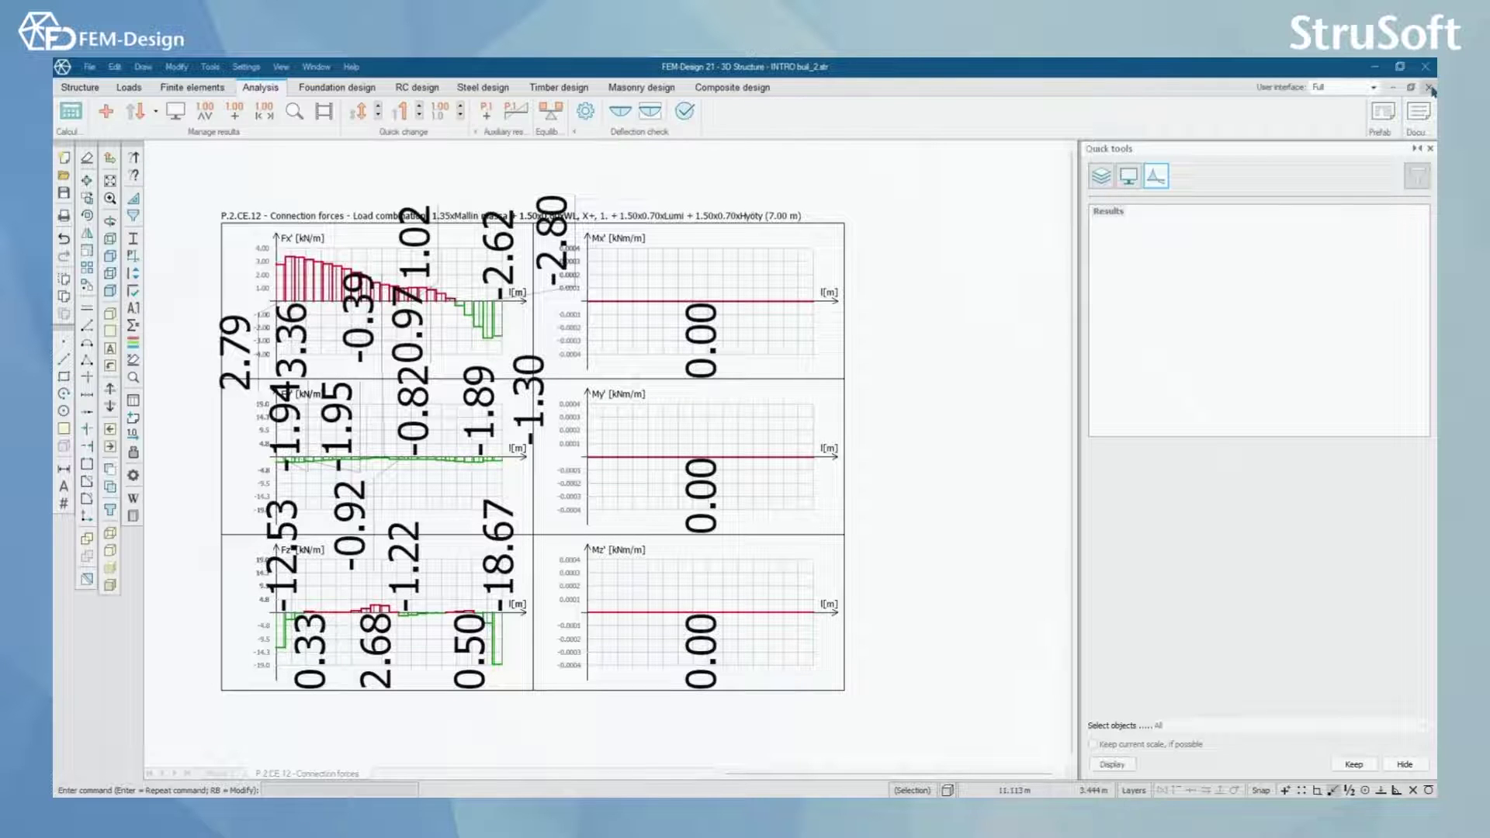
scroll(664, 458, down, 6)
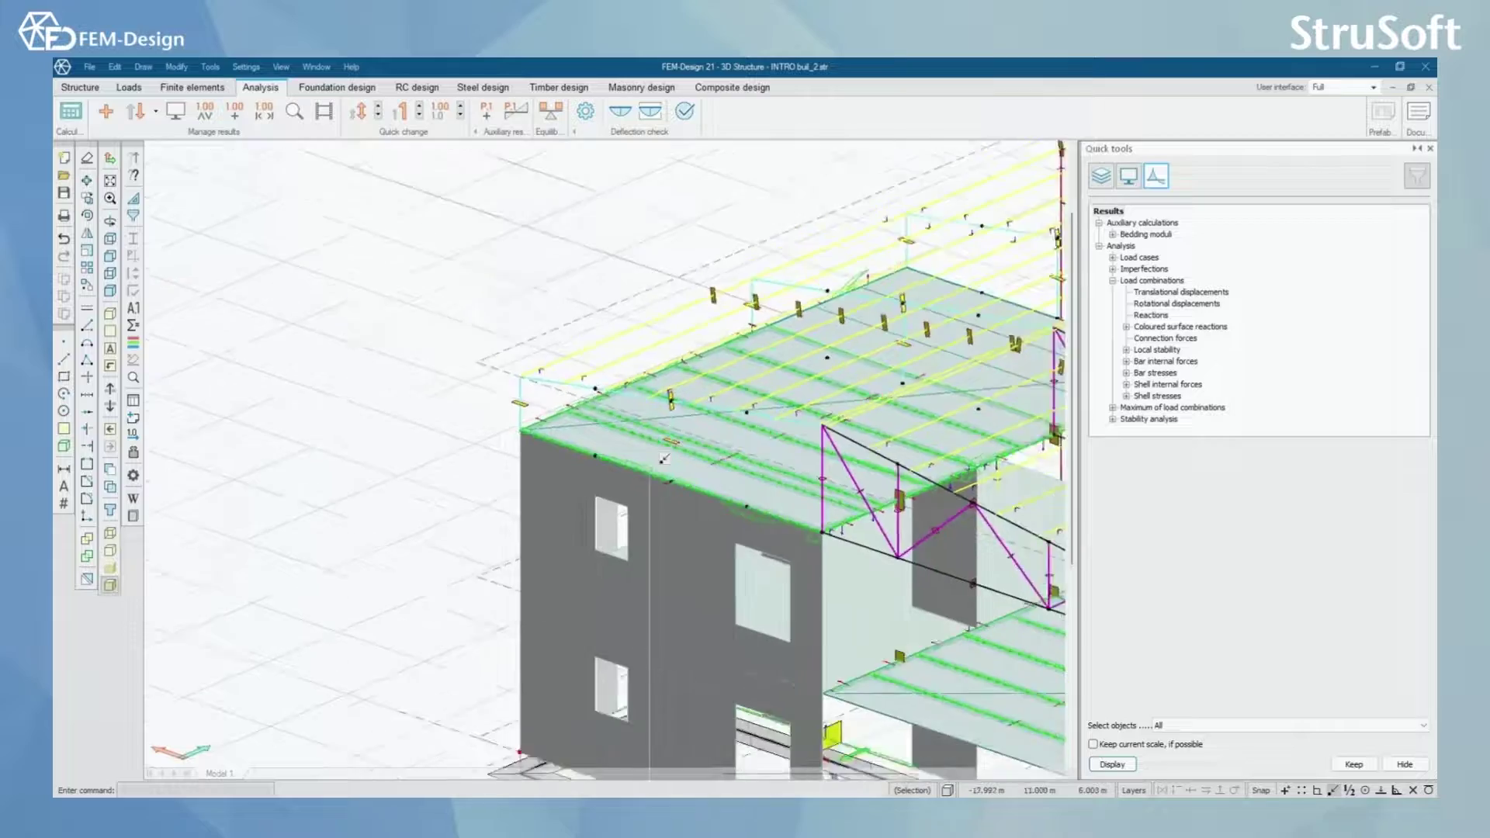
shift+middle_drag(656, 537, 474, 555)
scroll(435, 503, up, 3)
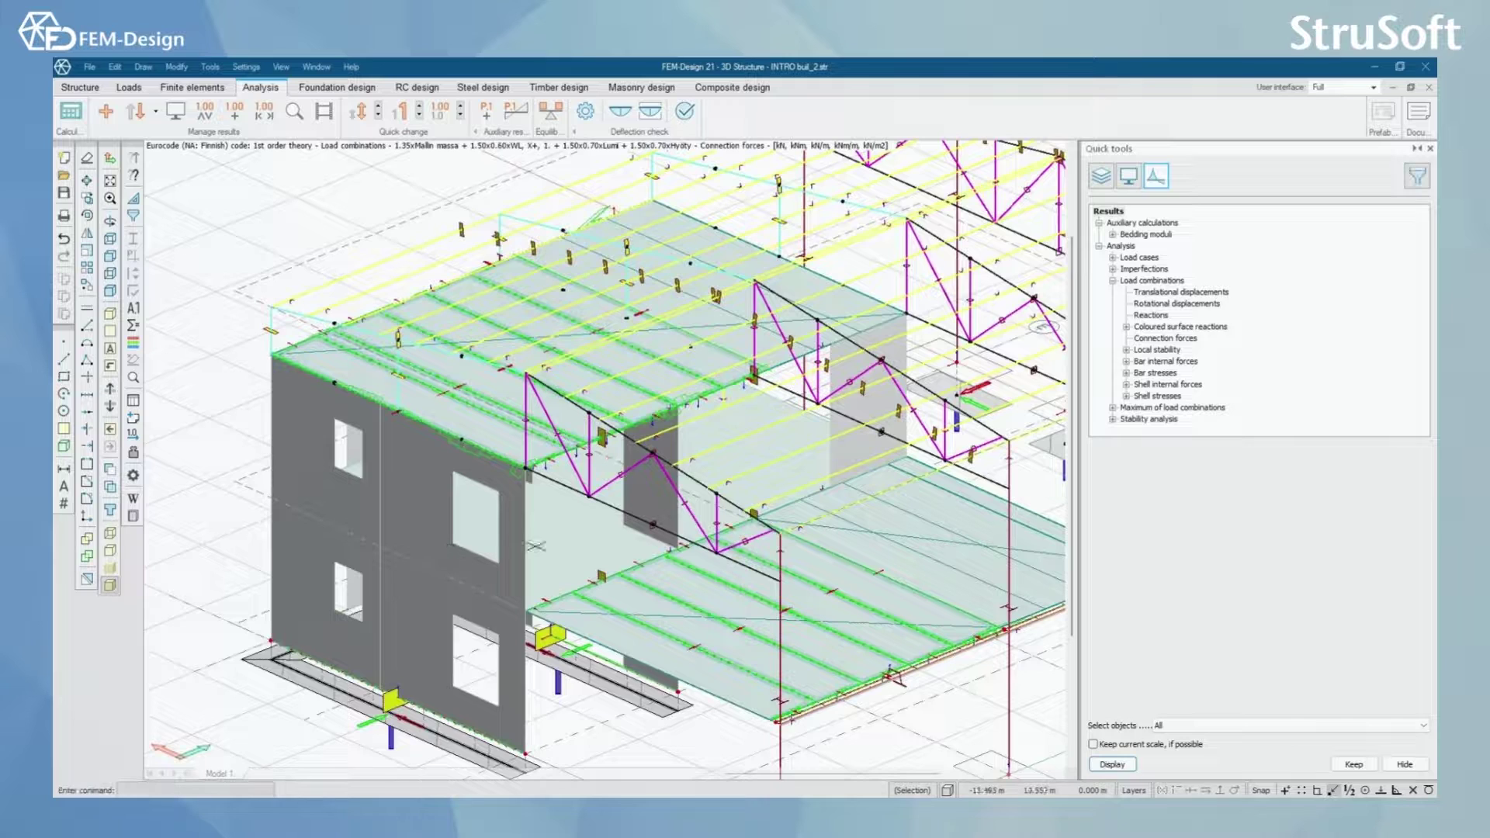
scroll(458, 536, down, 2)
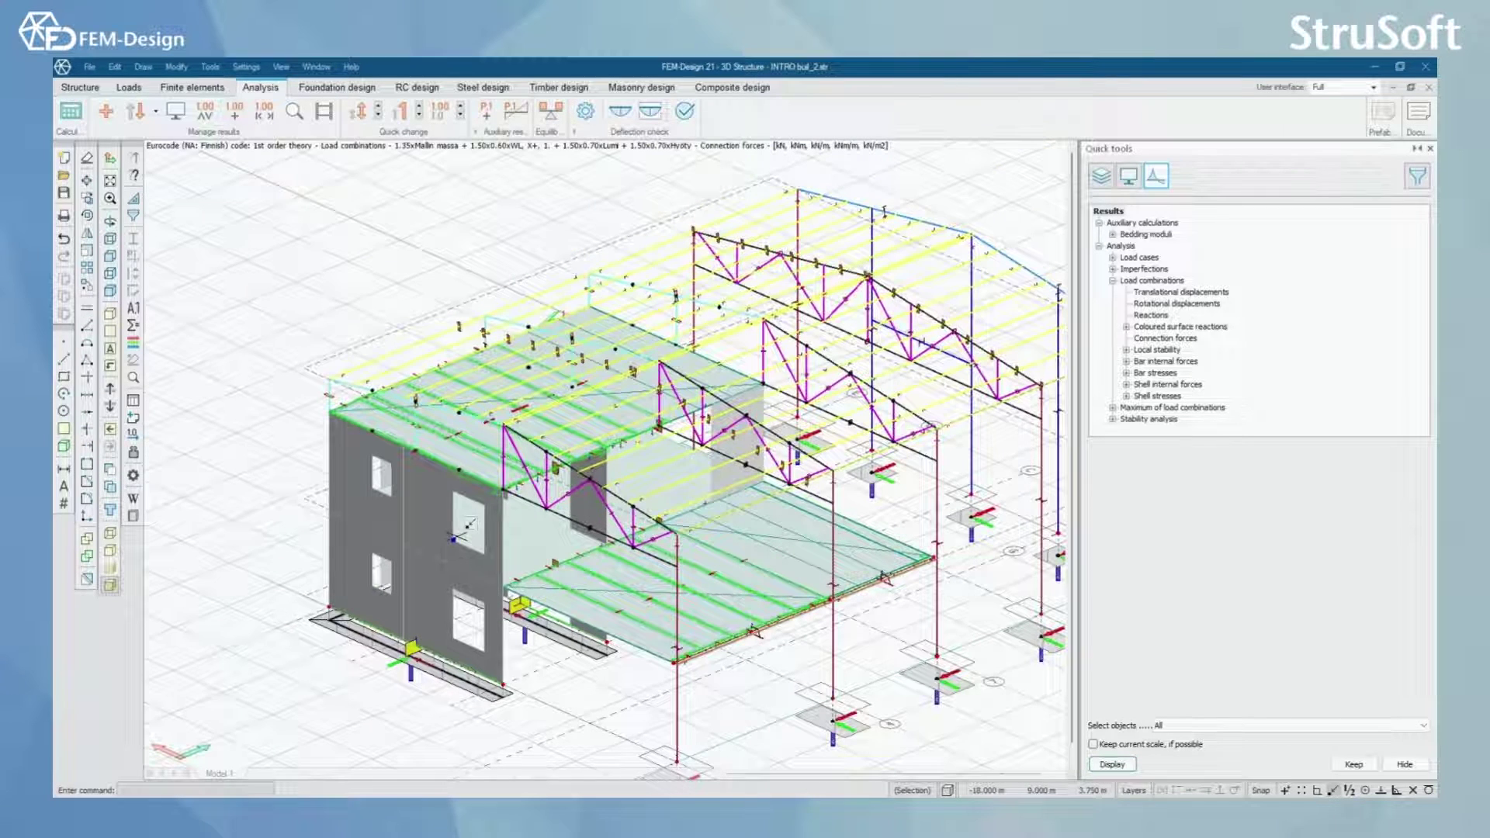
drag(497, 547, 515, 564)
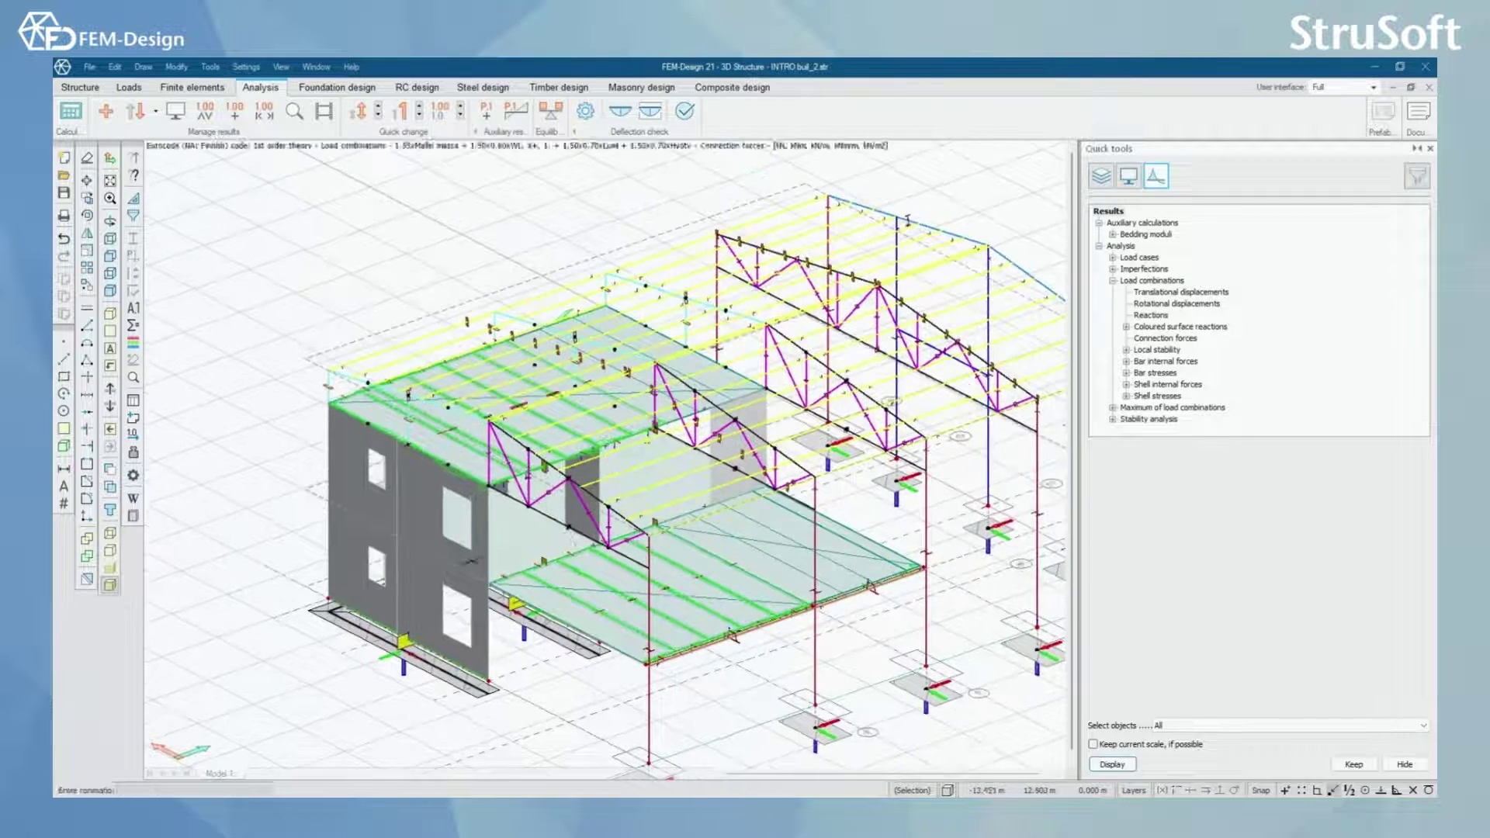
scroll(515, 564, up, 3)
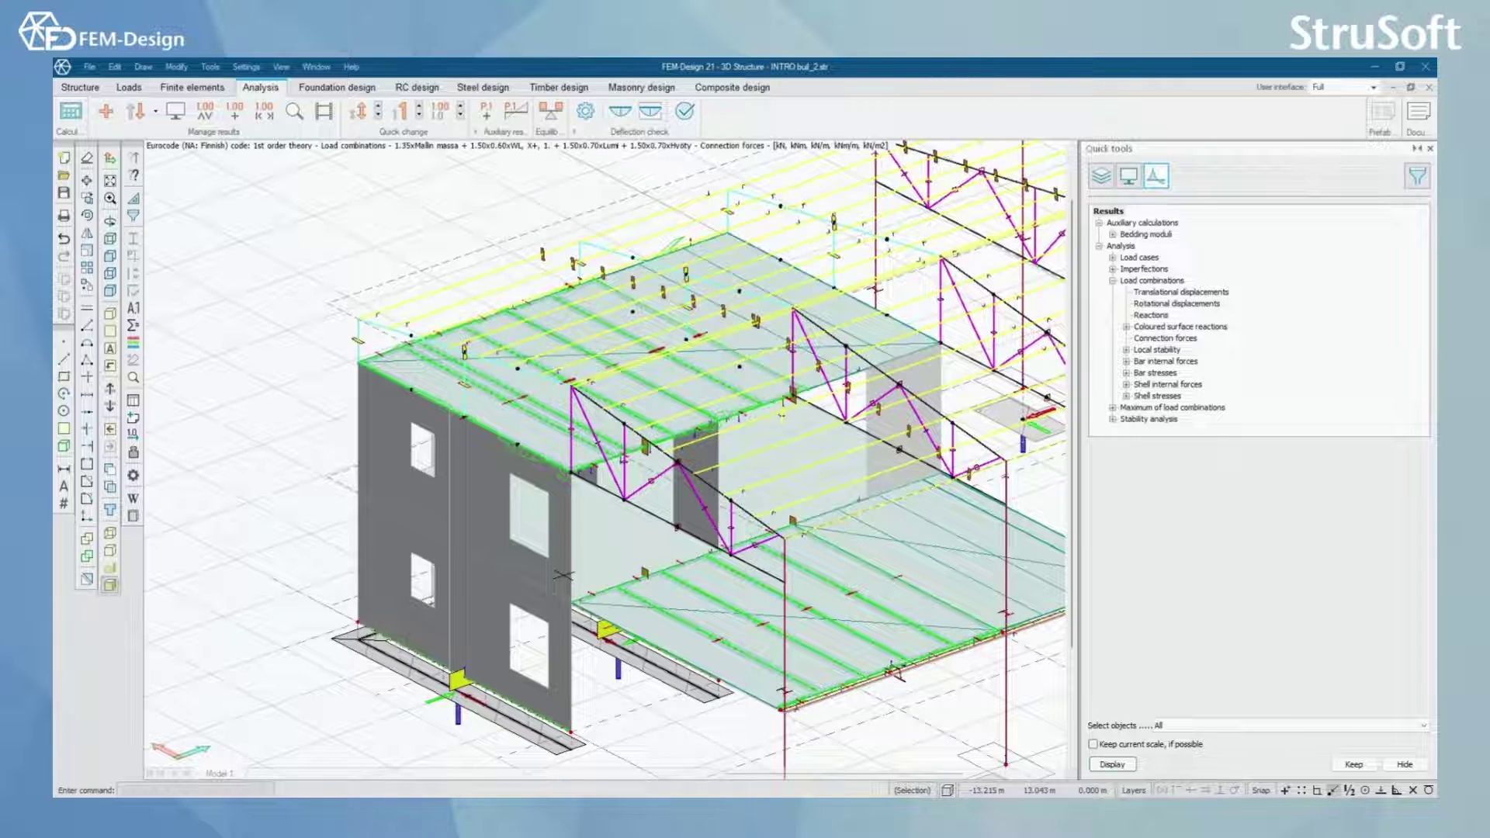
mouse_move(562, 575)
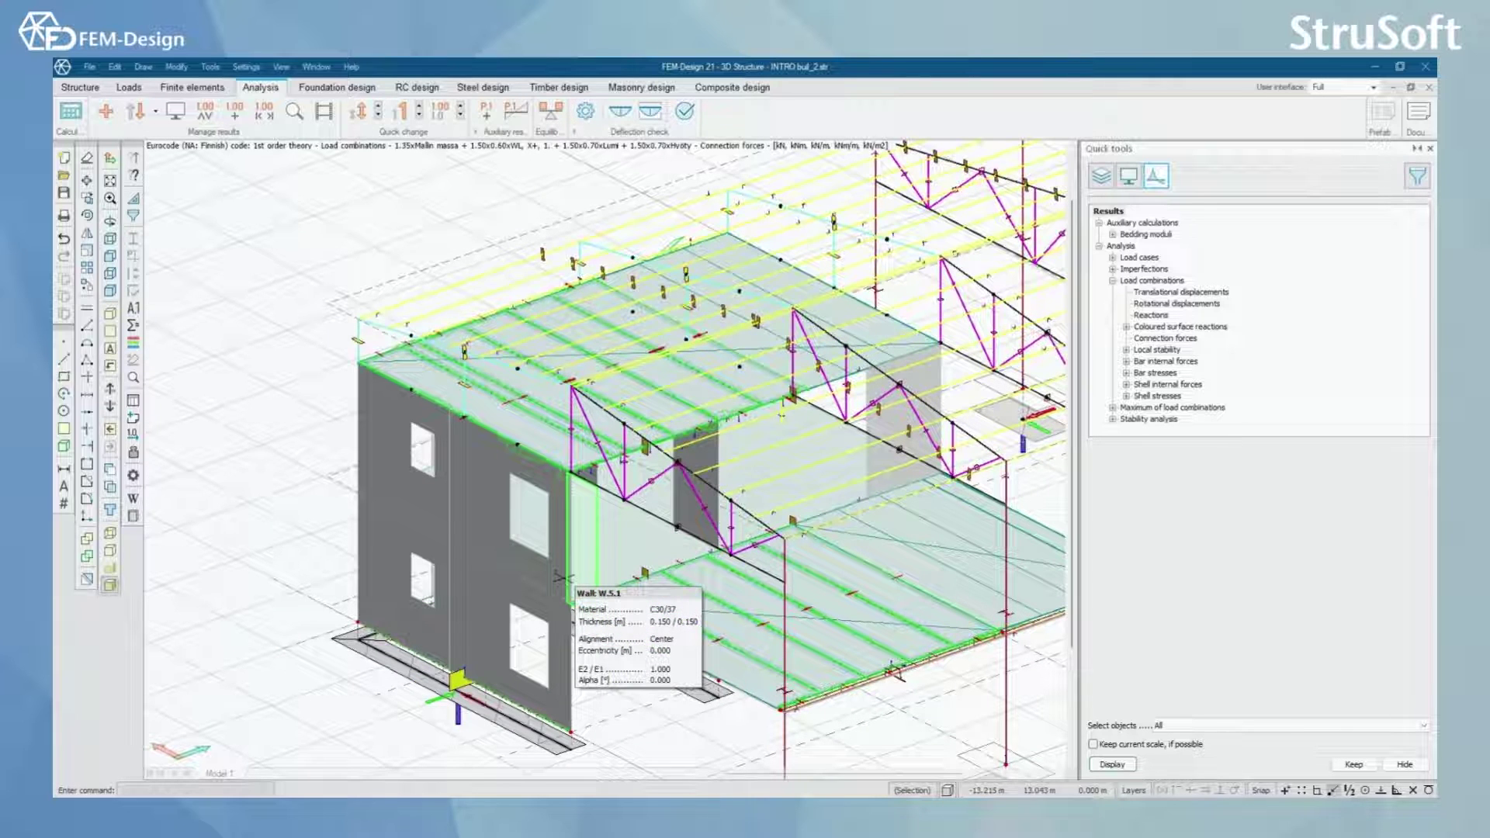